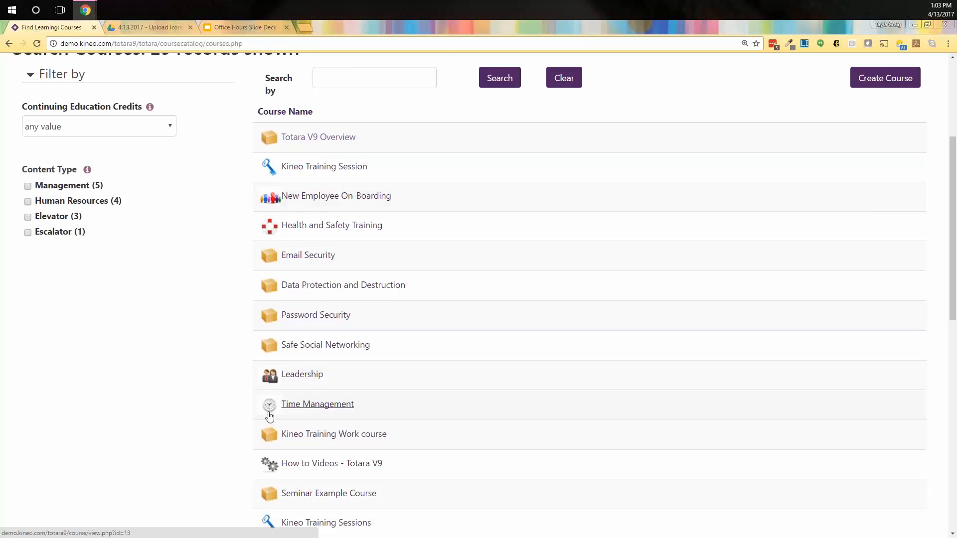
# Step: Inspect the column choices in the course catalog report's settings and return to the course list without changing them
pyautogui.scroll(2, 269, 417)
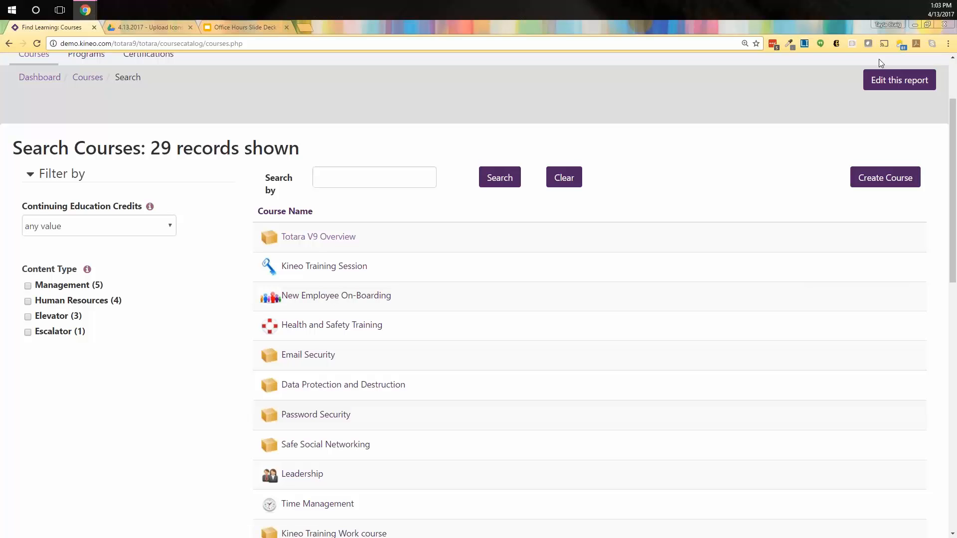
pyautogui.click(907, 82)
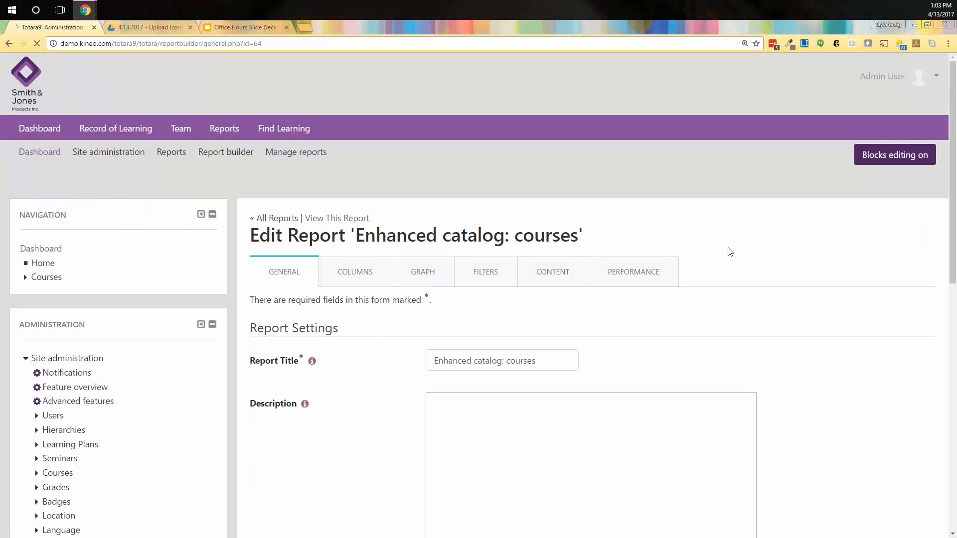
pyautogui.click(344, 275)
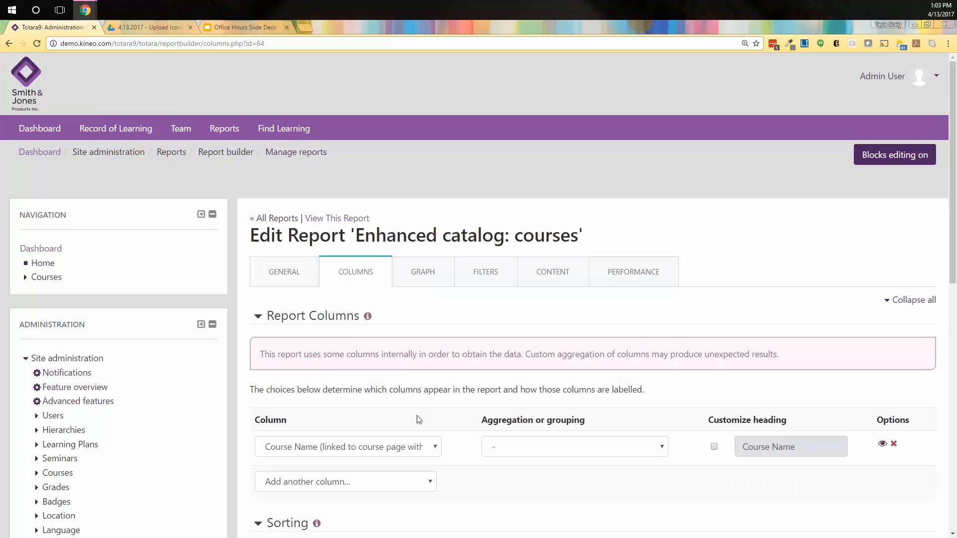
pyautogui.scroll(-1, 418, 413)
pyautogui.scroll(-1, 419, 414)
pyautogui.click(349, 352)
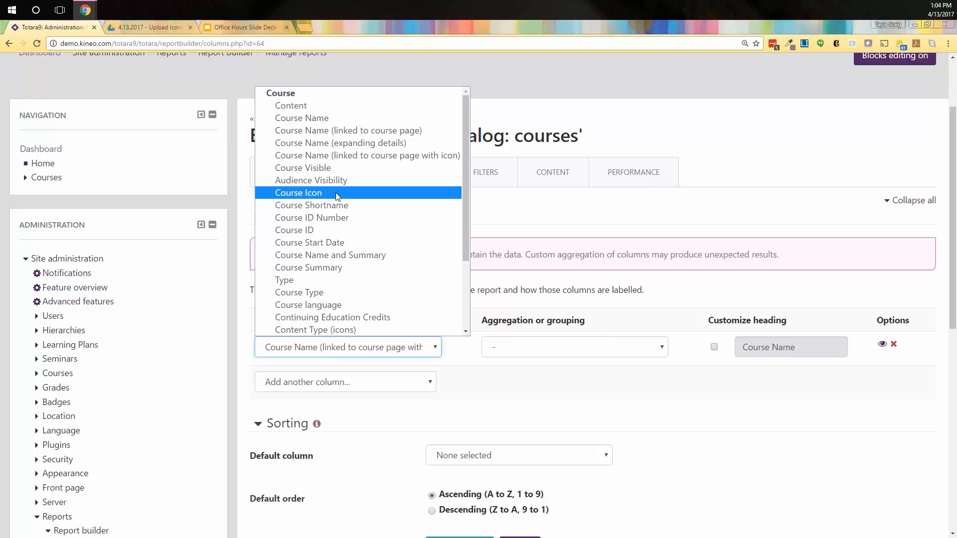
pyautogui.click(693, 201)
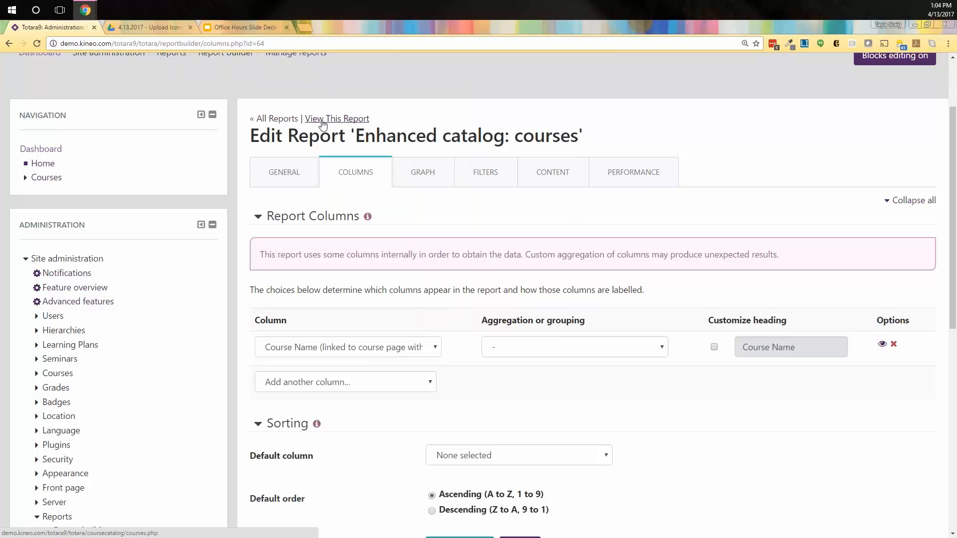
pyautogui.click(9, 43)
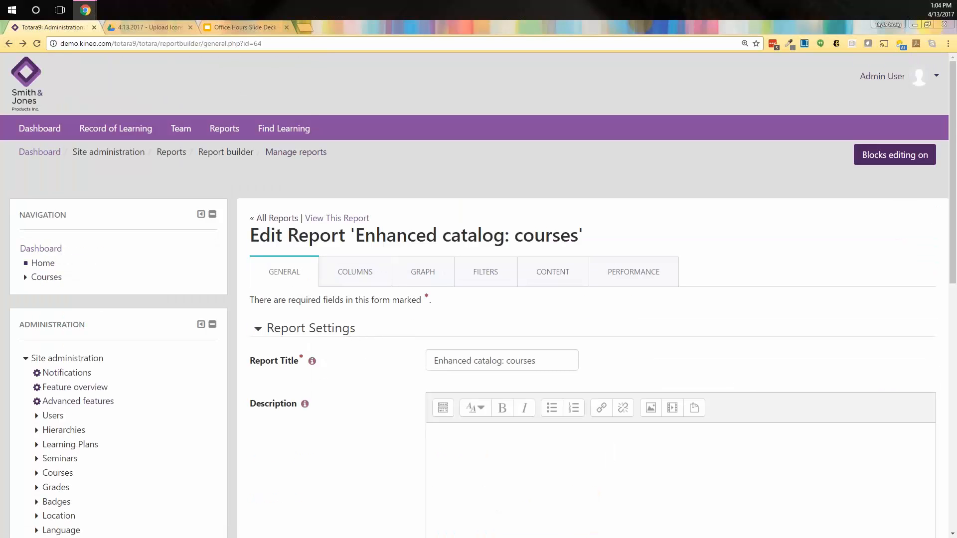
pyautogui.click(9, 43)
# Step: Open the Totara V9 Overview course's settings and view the icons available for the course without choosing one
pyautogui.click(302, 242)
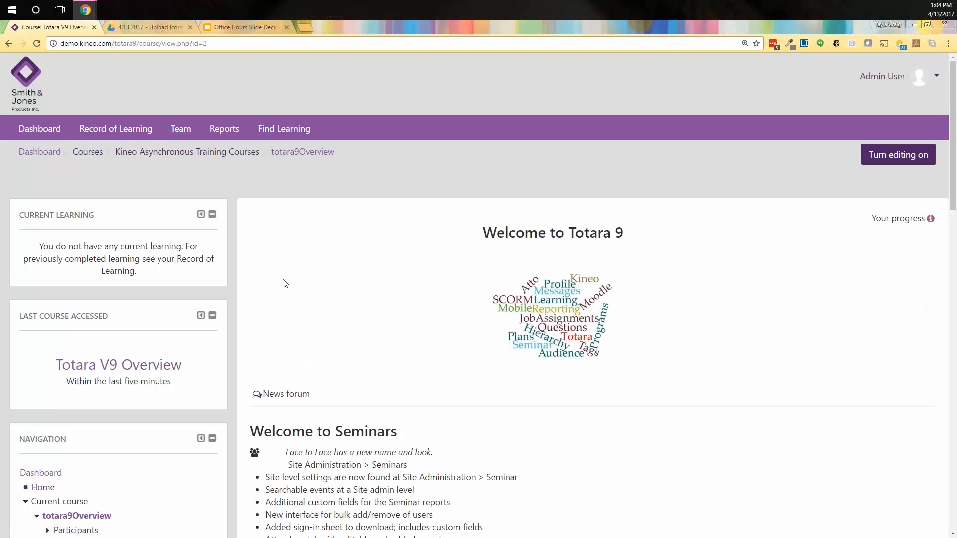
pyautogui.scroll(-9, 118, 320)
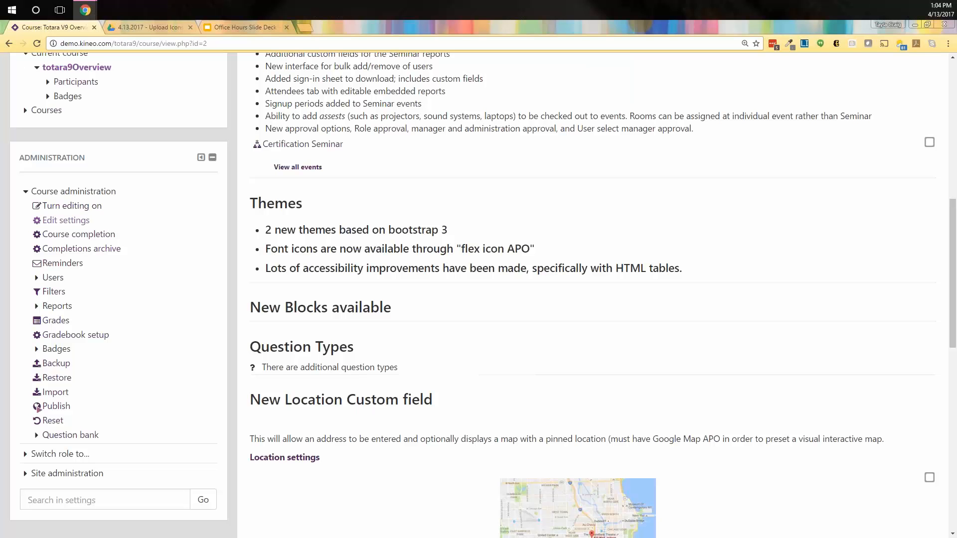
pyautogui.click(70, 221)
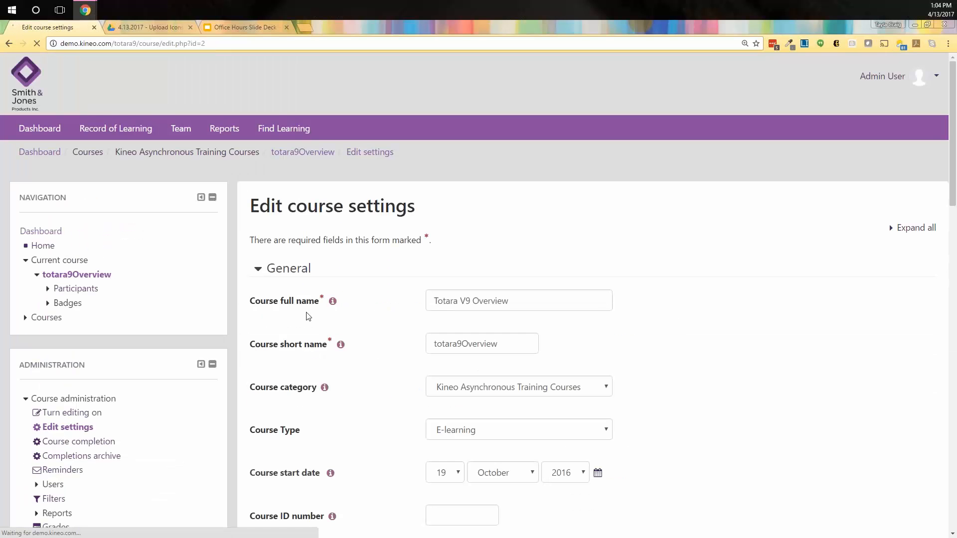
pyautogui.scroll(-10, 368, 329)
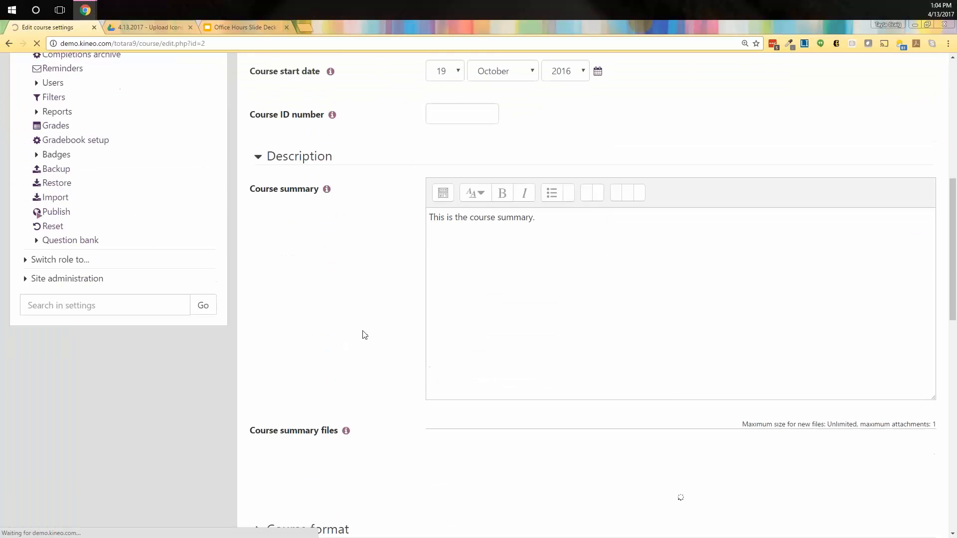
pyautogui.scroll(-3, 364, 335)
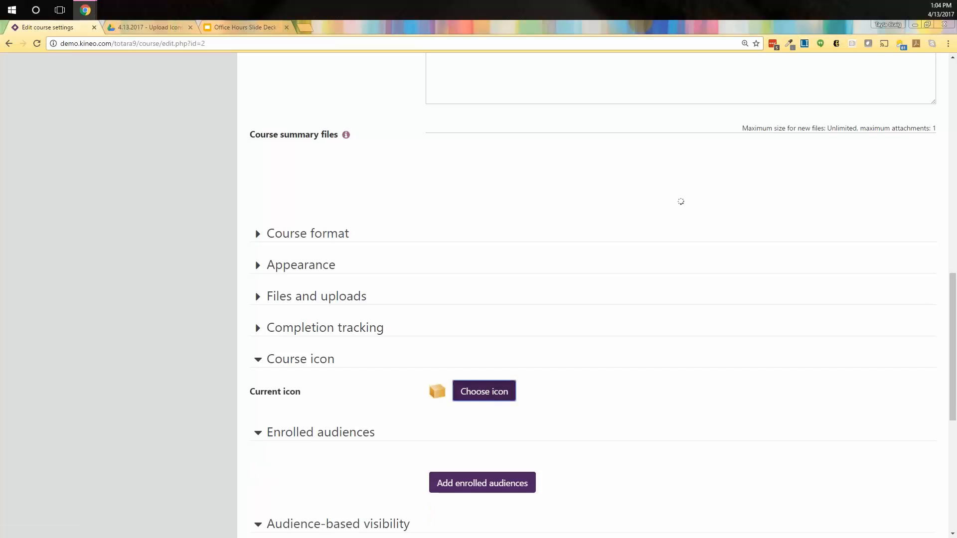
pyautogui.click(479, 394)
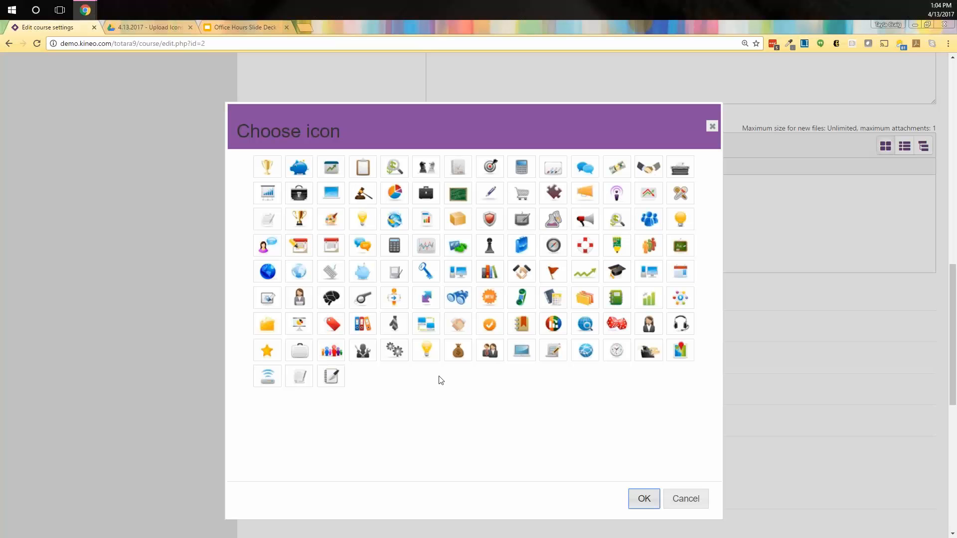
pyautogui.click(712, 126)
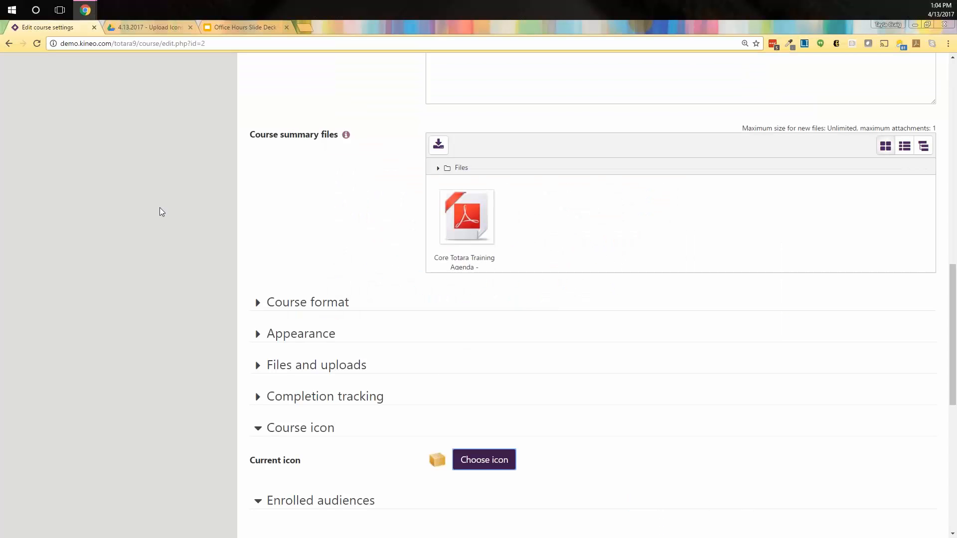
# Step: Open the Custom icons page from the course section of site administration
pyautogui.scroll(7, 160, 211)
pyautogui.scroll(1, 183, 220)
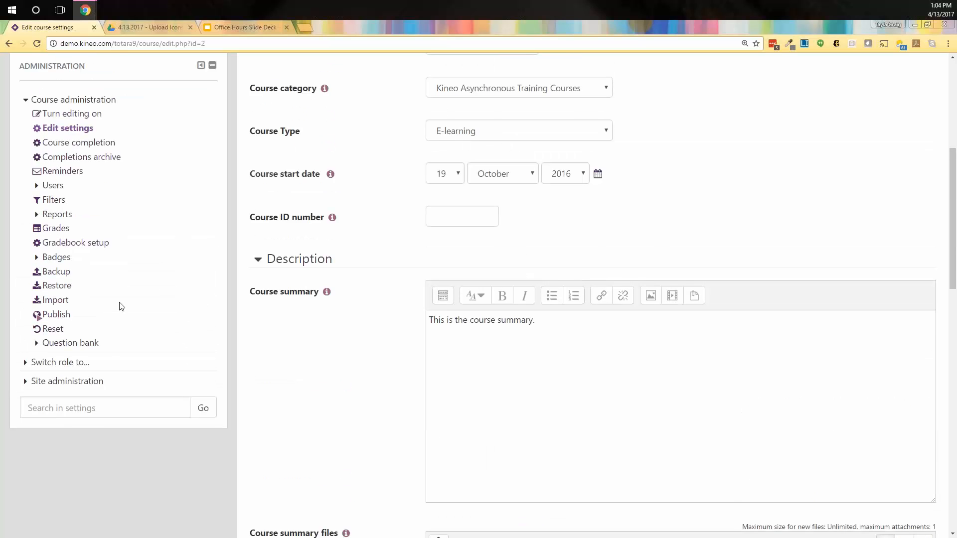
pyautogui.scroll(-1, 147, 368)
pyautogui.scroll(-1, 23, 282)
pyautogui.click(24, 282)
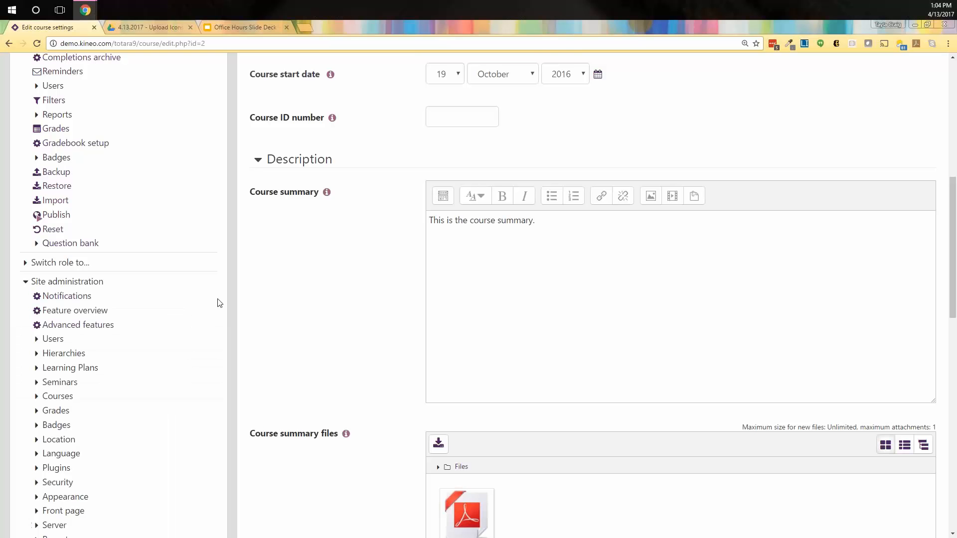
pyautogui.scroll(-2, 171, 306)
pyautogui.click(56, 298)
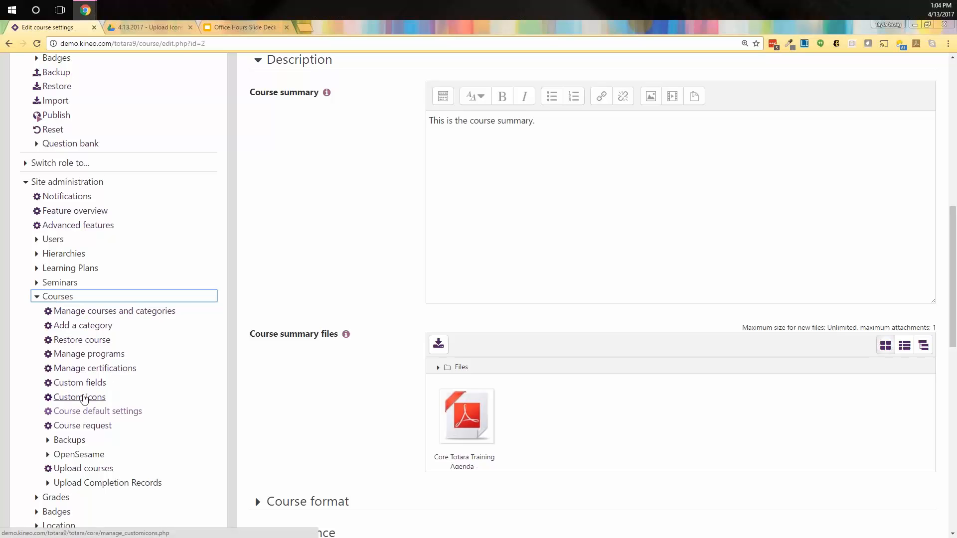
pyautogui.click(76, 398)
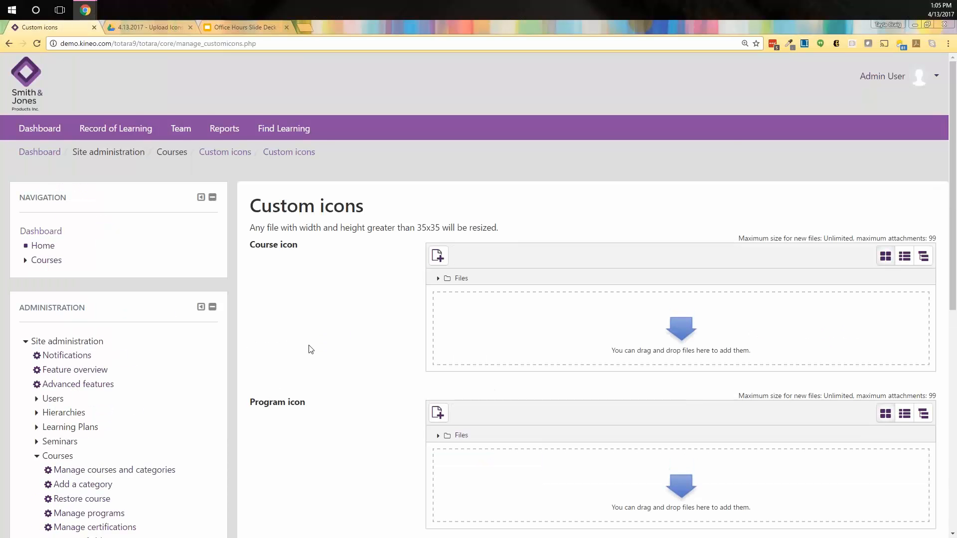
pyautogui.scroll(-2, 312, 347)
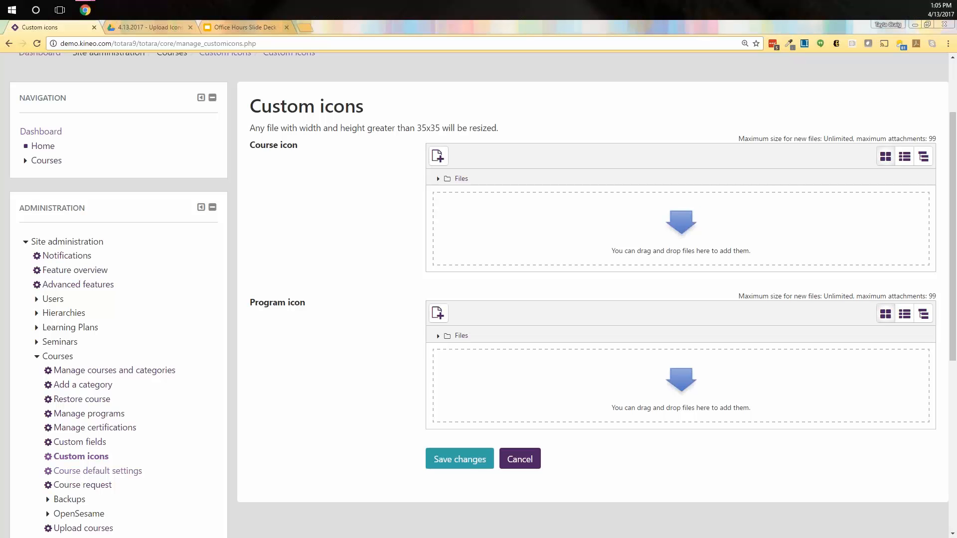
# Step: Add icons-02, icons-03, icons-04 and icons-05 from the SJ_Icons folder to the course icon files
pyautogui.moveTo(0, 255); pyautogui.dragTo(152, 121)
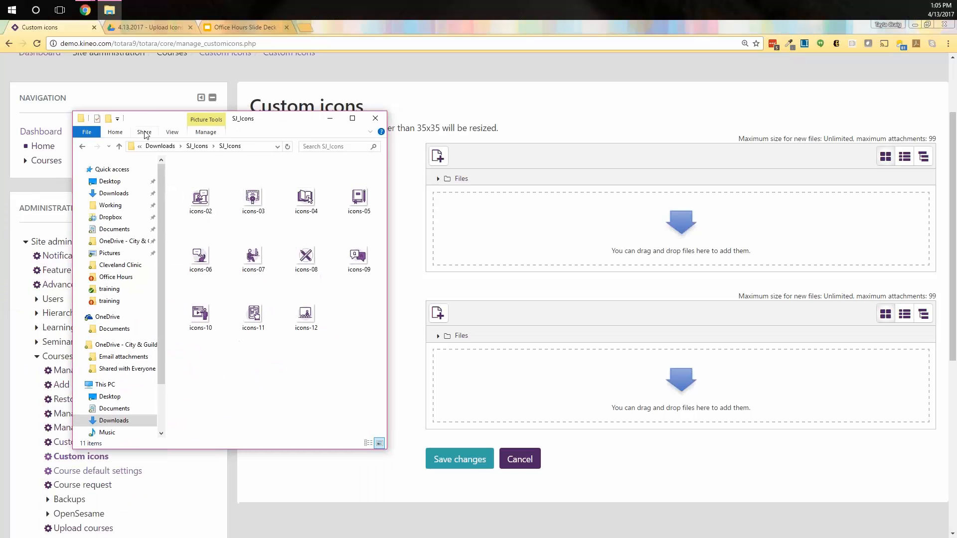
pyautogui.click(199, 201)
pyautogui.keyDown('ctrl'); pyautogui.click(252, 200); pyautogui.keyUp('ctrl')
pyautogui.keyDown('ctrl'); pyautogui.click(304, 200); pyautogui.keyUp('ctrl')
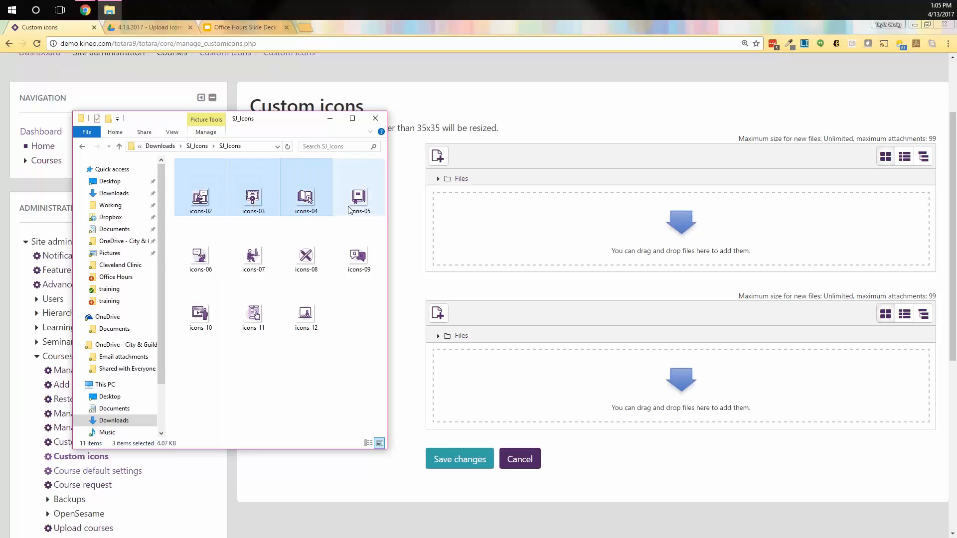
pyautogui.keyDown('ctrl'); pyautogui.click(362, 206); pyautogui.keyUp('ctrl')
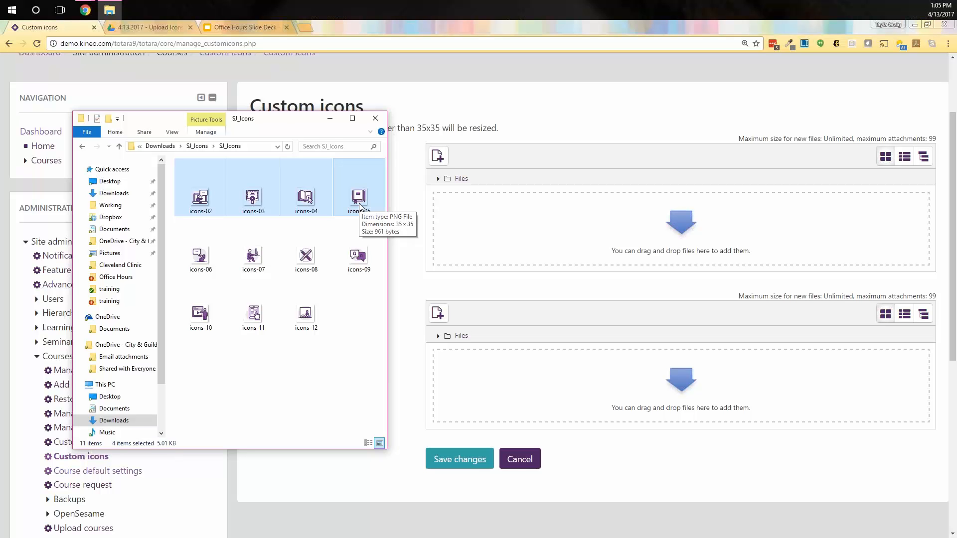
pyautogui.moveTo(335, 176); pyautogui.dragTo(596, 241)
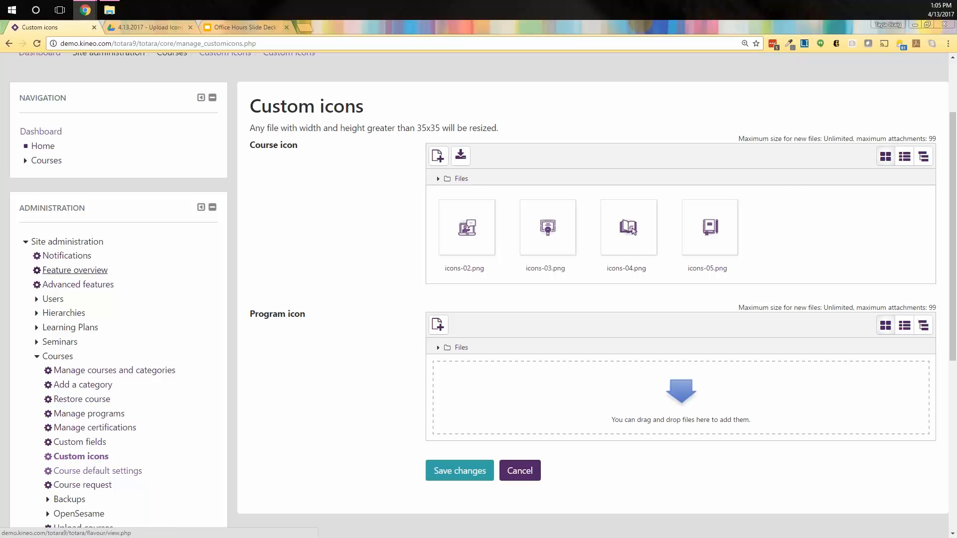
# Step: Add icons-06 through icons-12 from the SJ_Icons folder to the program icon files and save the custom icons
pyautogui.click(110, 10)
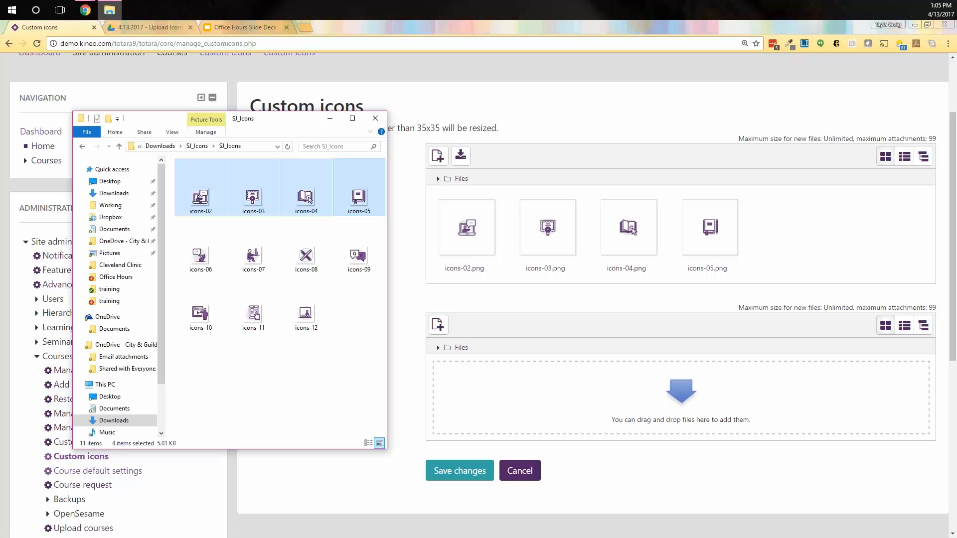
pyautogui.moveTo(359, 345); pyautogui.dragTo(168, 241)
pyautogui.moveTo(253, 255); pyautogui.dragTo(523, 421)
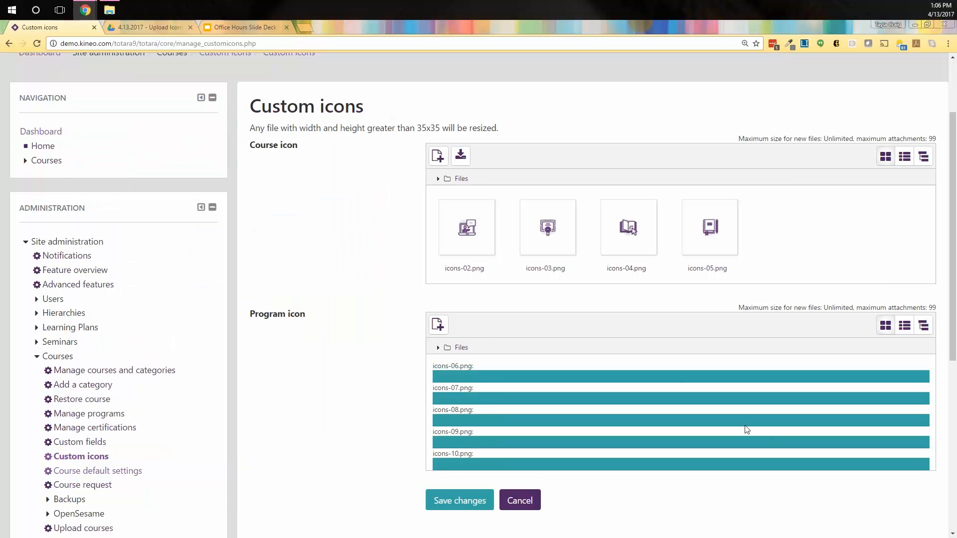
pyautogui.scroll(-1, 725, 406)
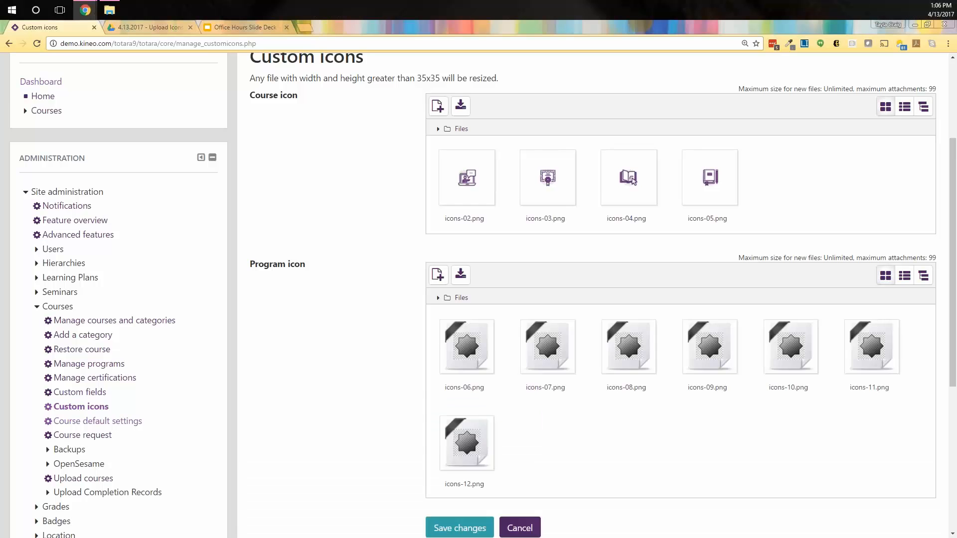
pyautogui.scroll(-1, 528, 457)
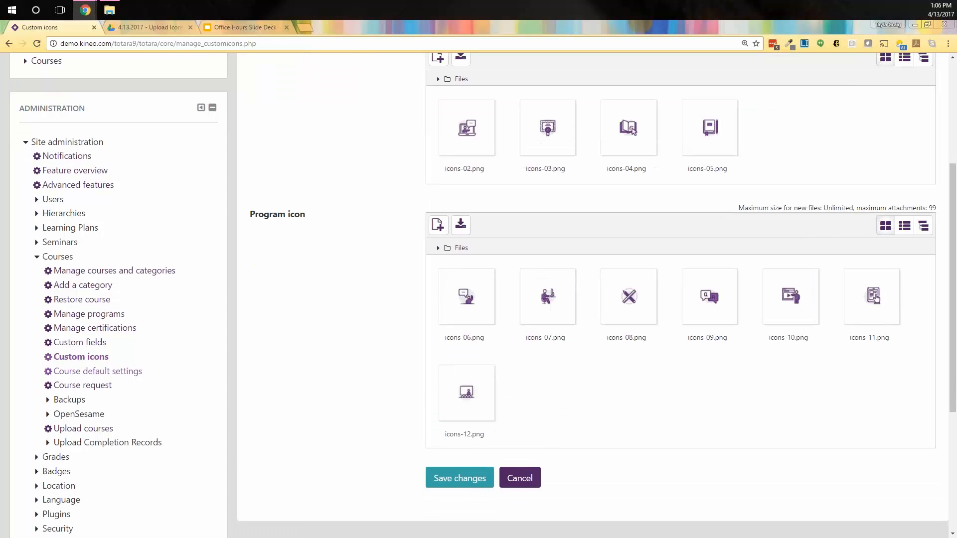
pyautogui.click(476, 487)
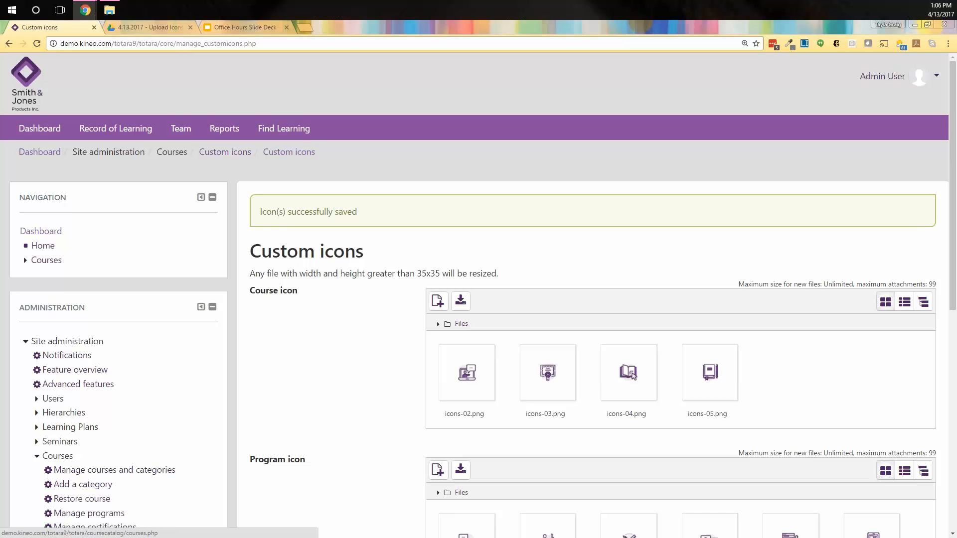
# Step: Return to the course catalog and open the Totara V9 Overview course's settings at the Course icon section
pyautogui.scroll(-4, 334, 411)
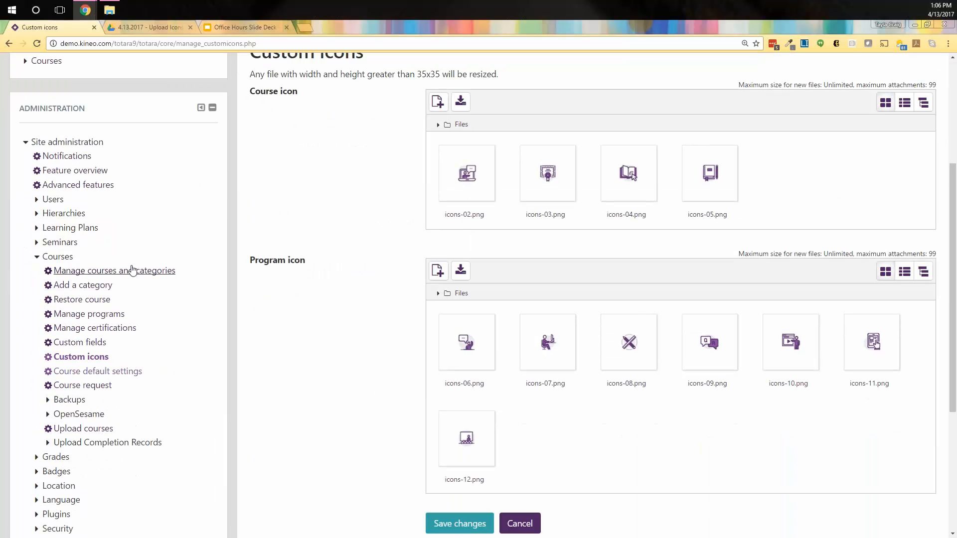
pyautogui.scroll(5, 484, 222)
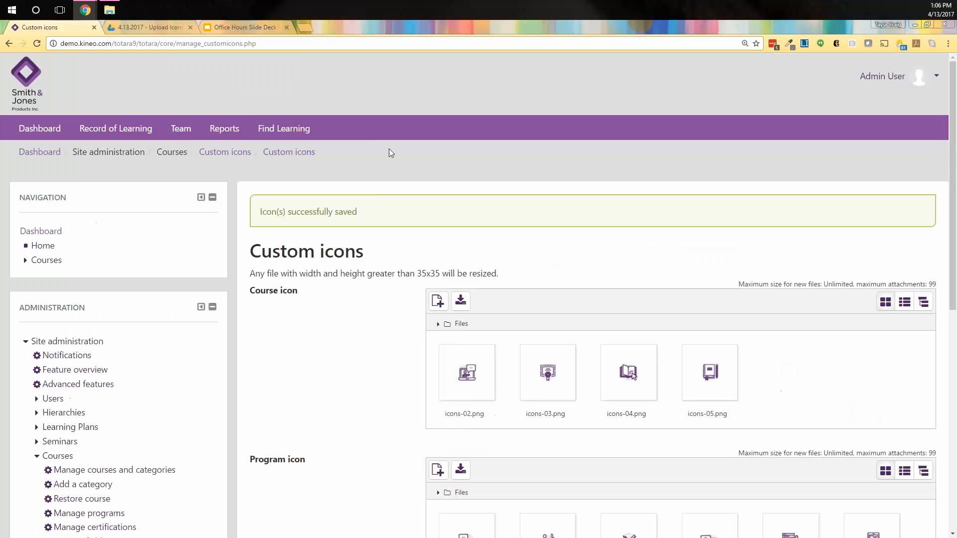
pyautogui.moveTo(279, 128)
pyautogui.click(273, 154)
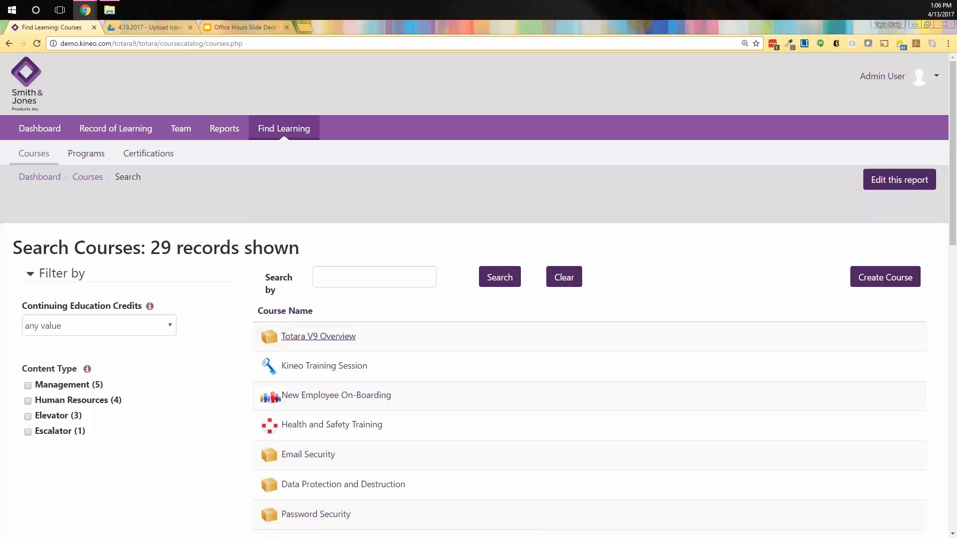
pyautogui.click(349, 340)
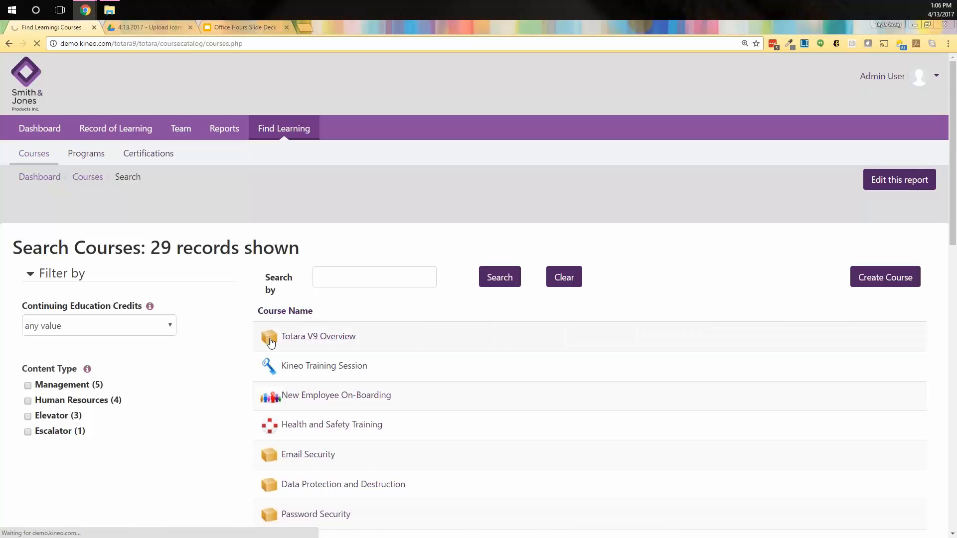
pyautogui.scroll(-8, 256, 347)
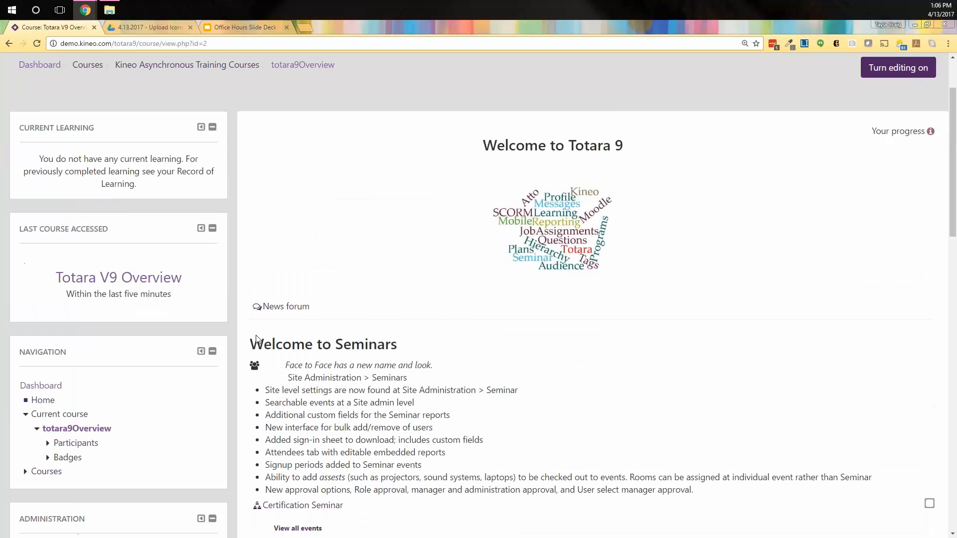
pyautogui.click(66, 270)
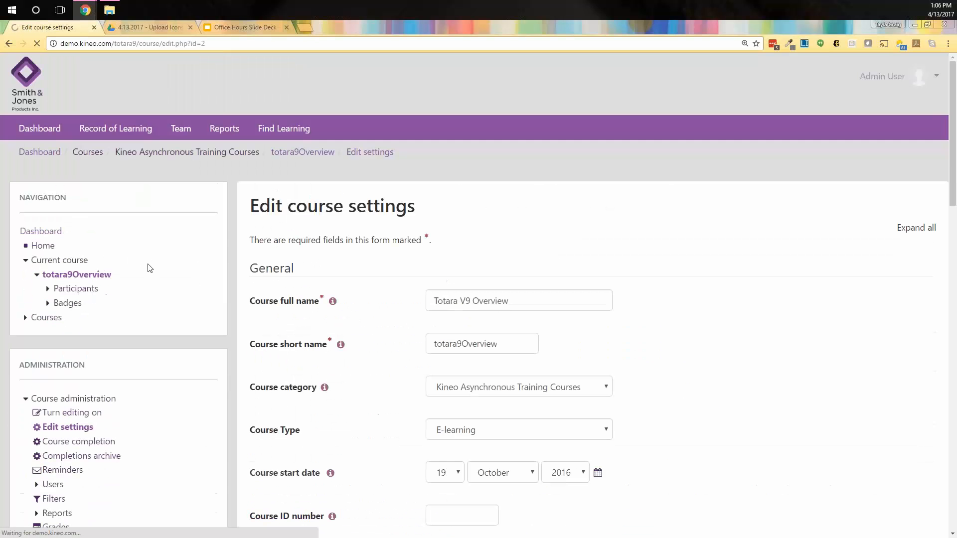
pyautogui.scroll(-10, 294, 324)
pyautogui.scroll(-1, 294, 285)
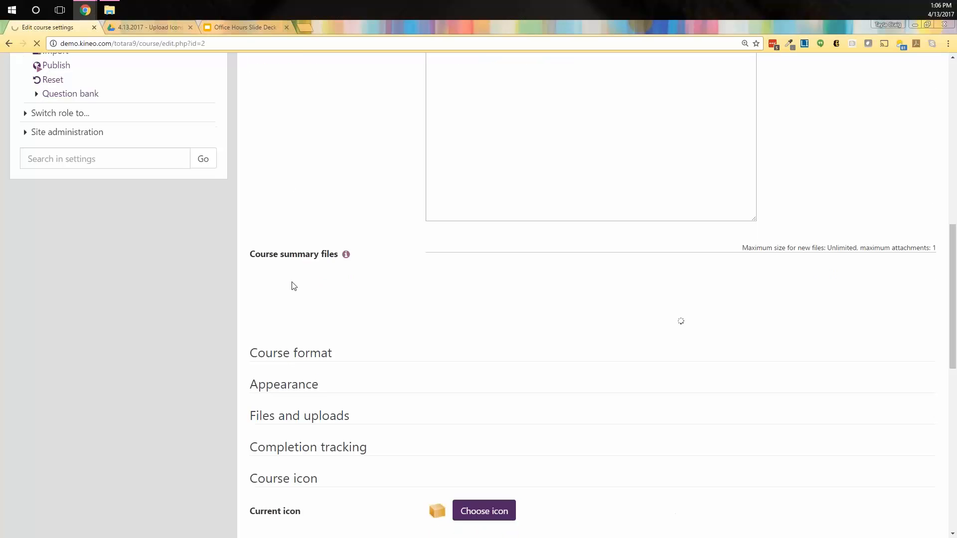
pyautogui.scroll(-8, 294, 286)
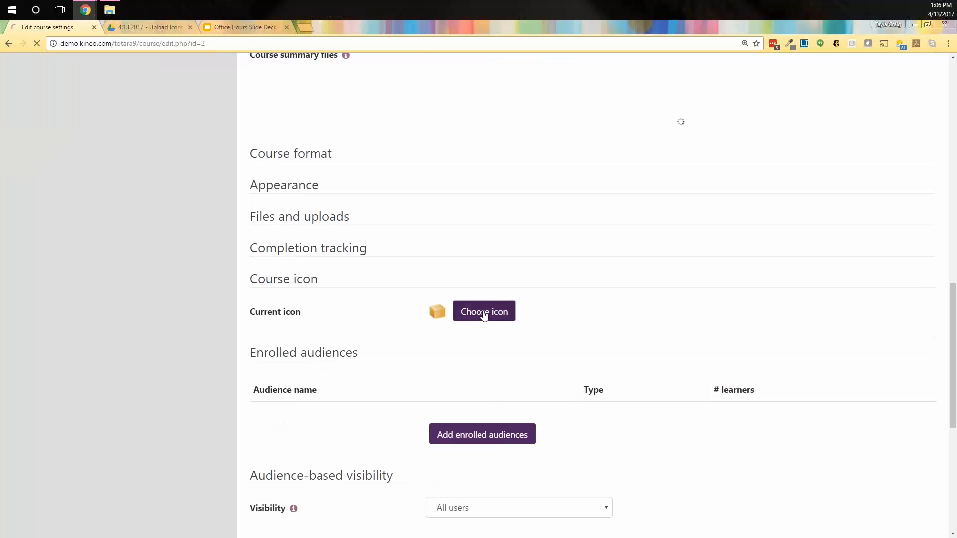
# Step: Assign the custom purple laptop with speech bubble icon to the Totara V9 Overview course, save it, and return to the course catalog
pyautogui.click(484, 313)
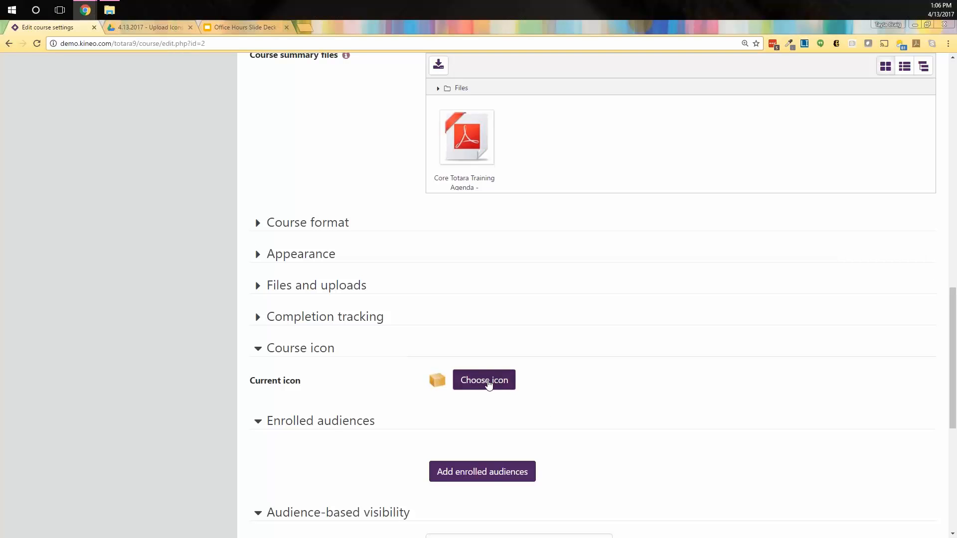
pyautogui.click(489, 384)
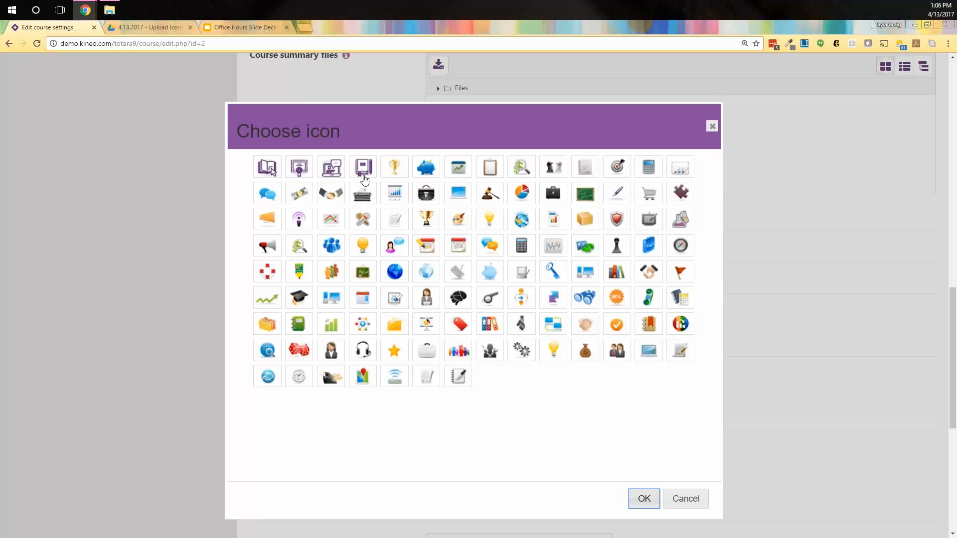
pyautogui.click(333, 172)
pyautogui.click(644, 498)
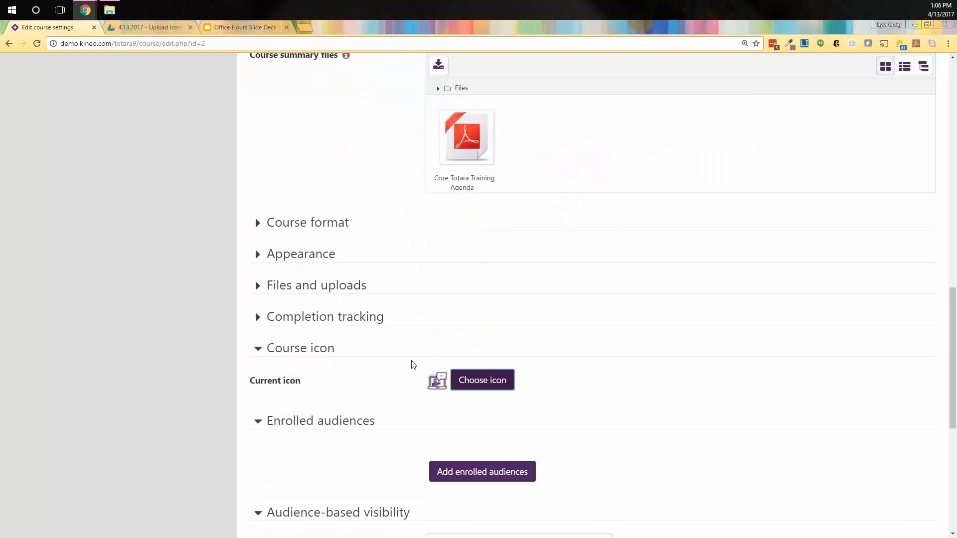
pyautogui.scroll(-5, 448, 379)
pyautogui.click(473, 517)
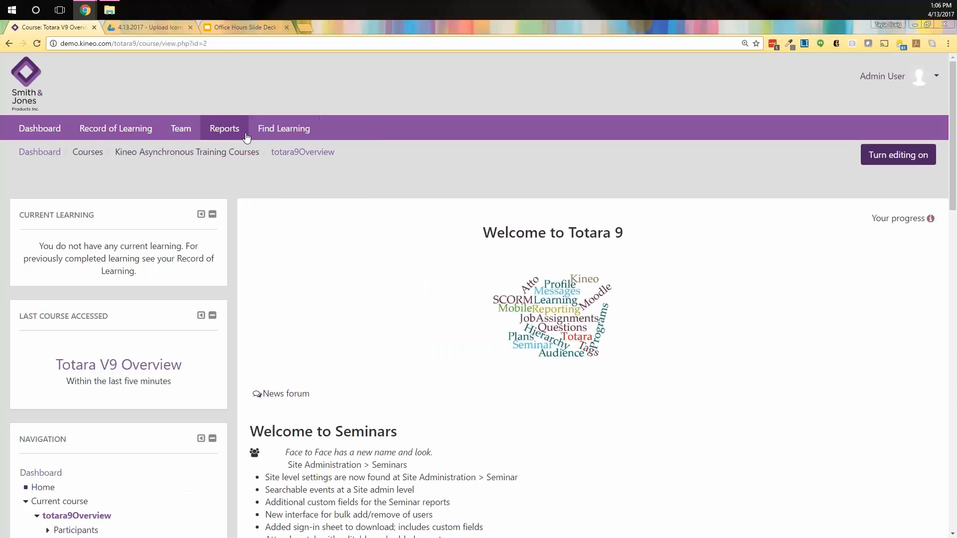
pyautogui.moveTo(284, 129)
pyautogui.click(278, 155)
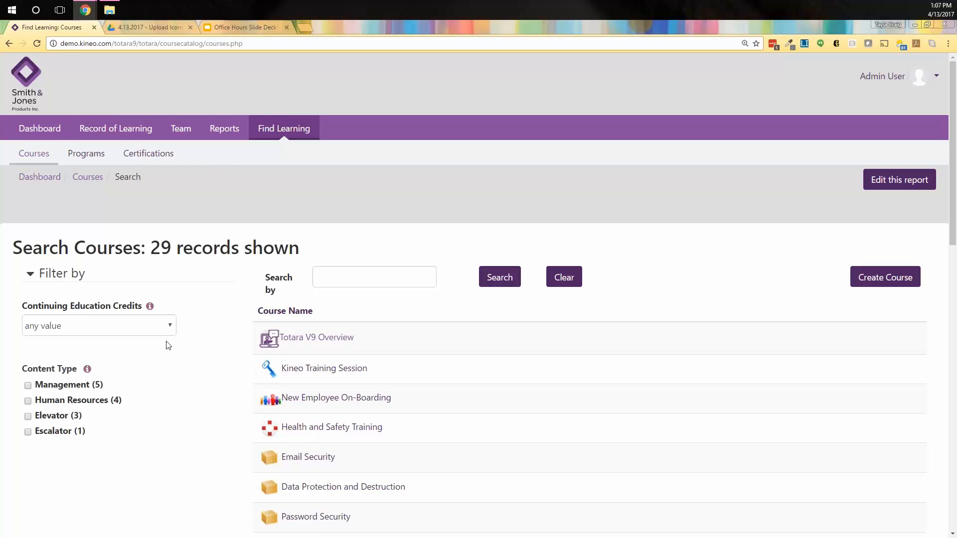
# Step: Find the New Employee On-Boarding program in the program catalog and open its details for editing
pyautogui.click(272, 131)
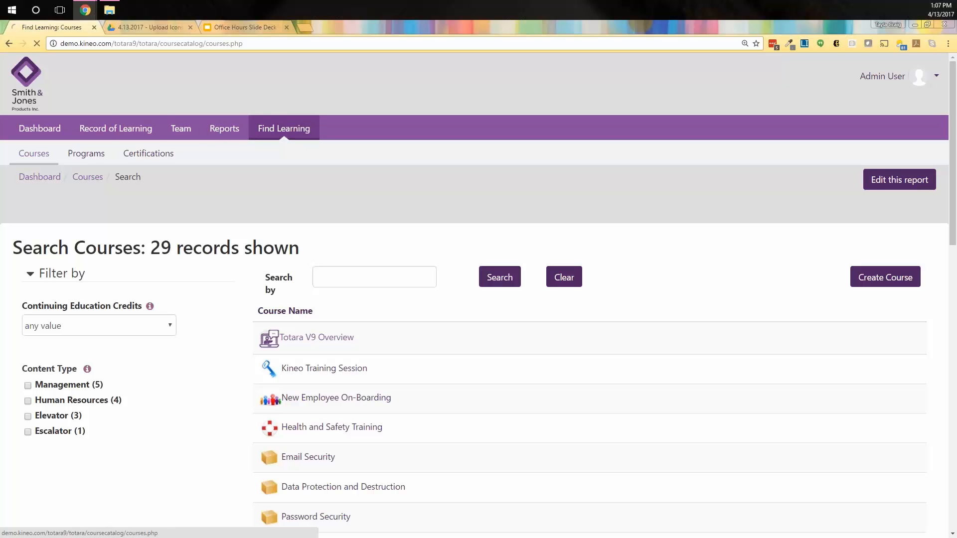
pyautogui.click(86, 153)
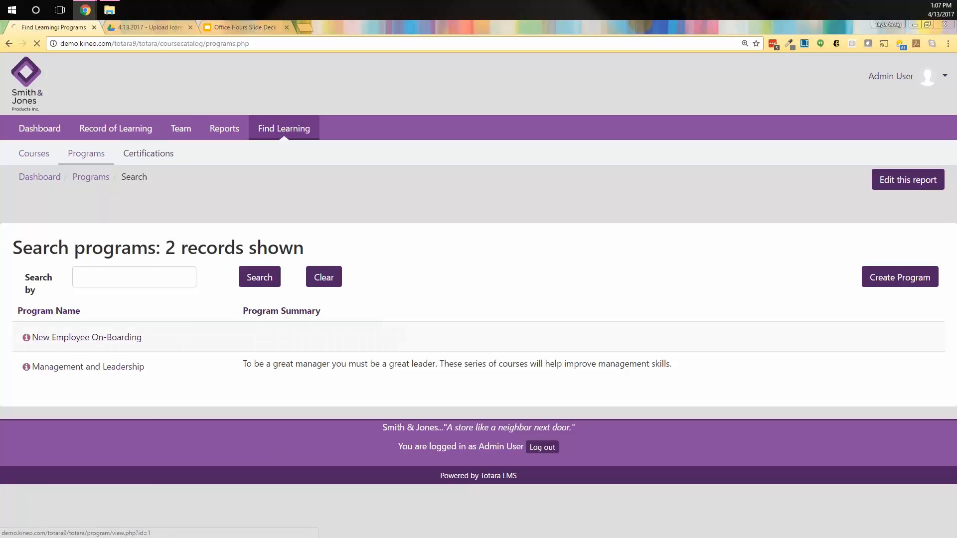
pyautogui.click(87, 337)
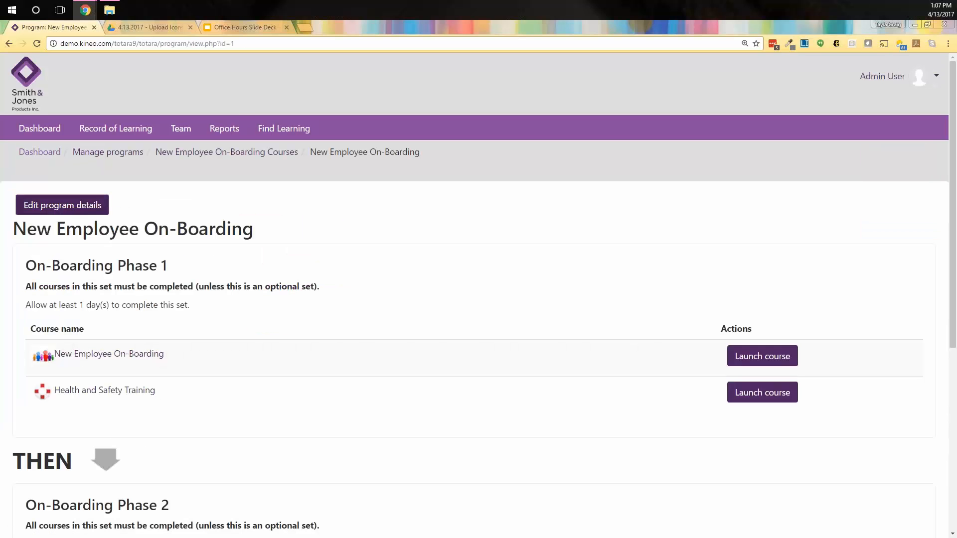
pyautogui.click(38, 206)
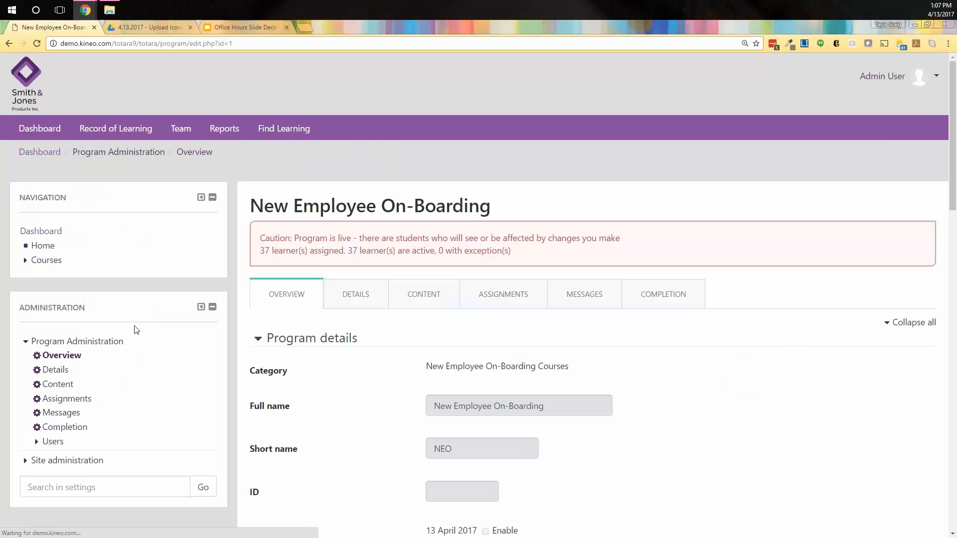
pyautogui.scroll(-7, 349, 347)
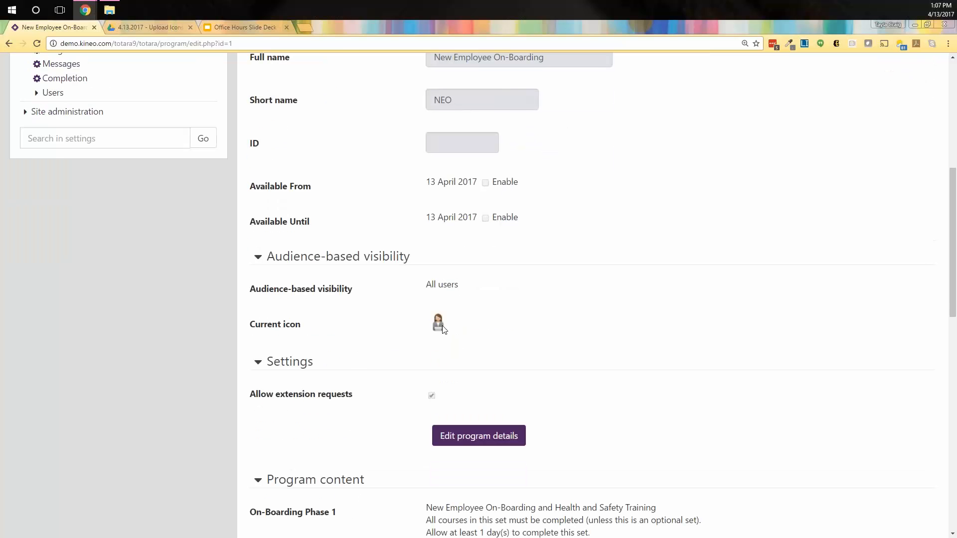
pyautogui.scroll(3, 443, 327)
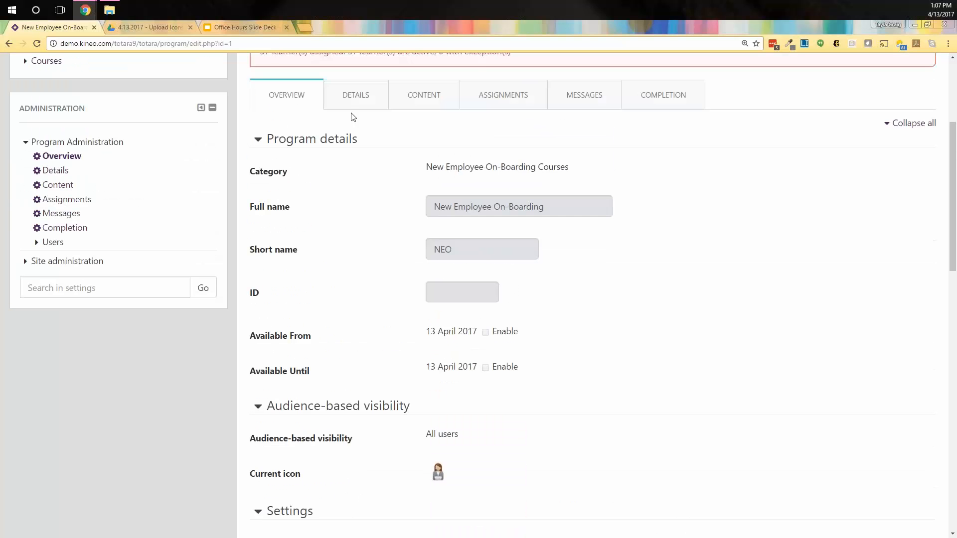
pyautogui.click(349, 95)
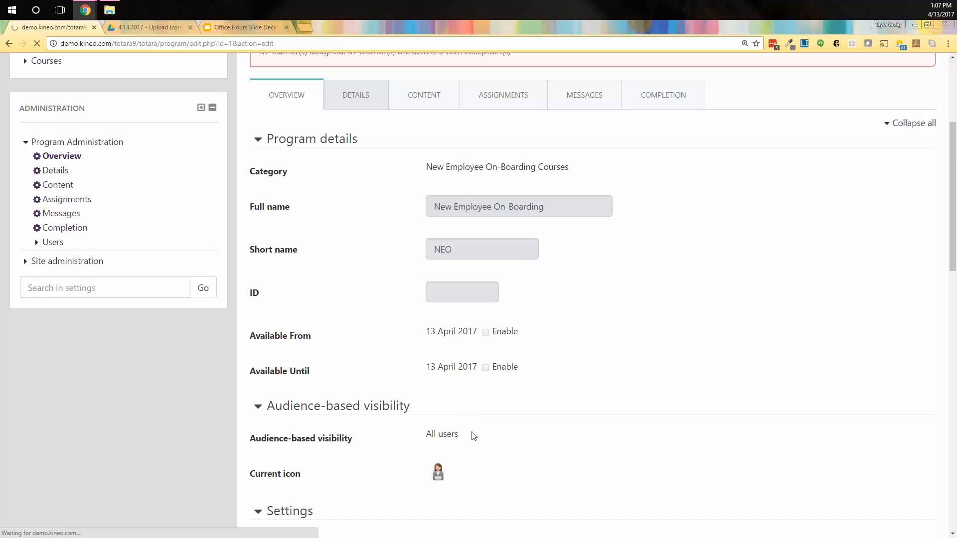
# Step: Assign the custom purple tablet-and-hand icon to the New Employee On-Boarding program, save the changes, and return to the course catalog
pyautogui.scroll(-14, 471, 438)
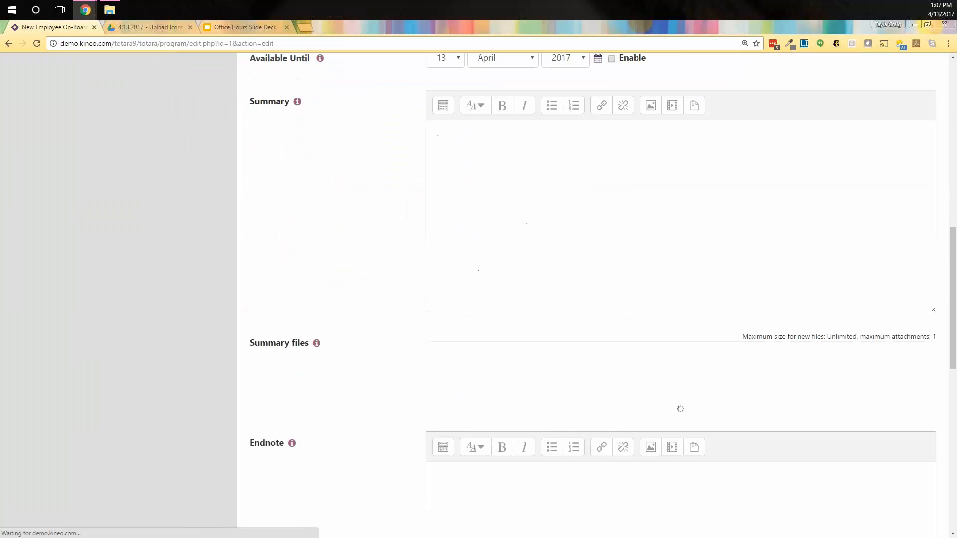
pyautogui.scroll(-5, 483, 349)
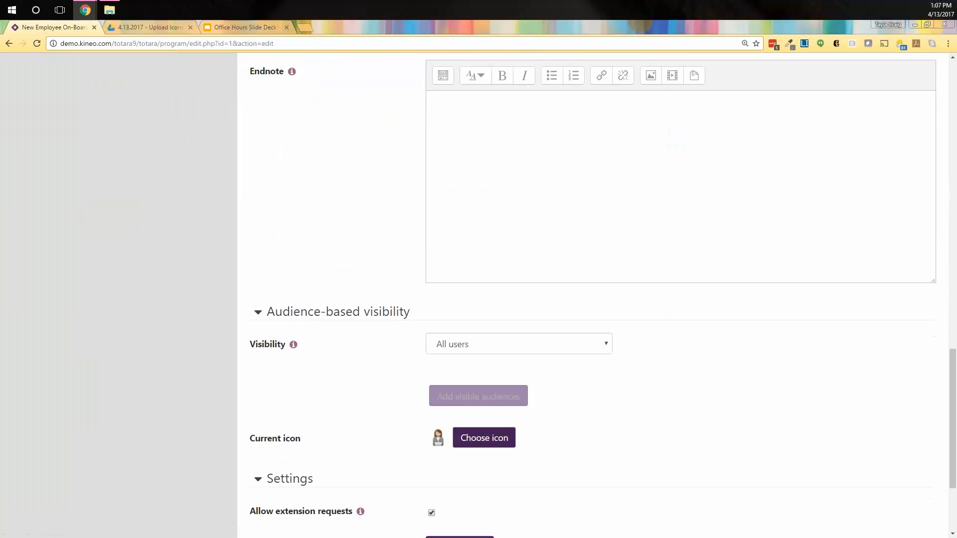
pyautogui.click(482, 343)
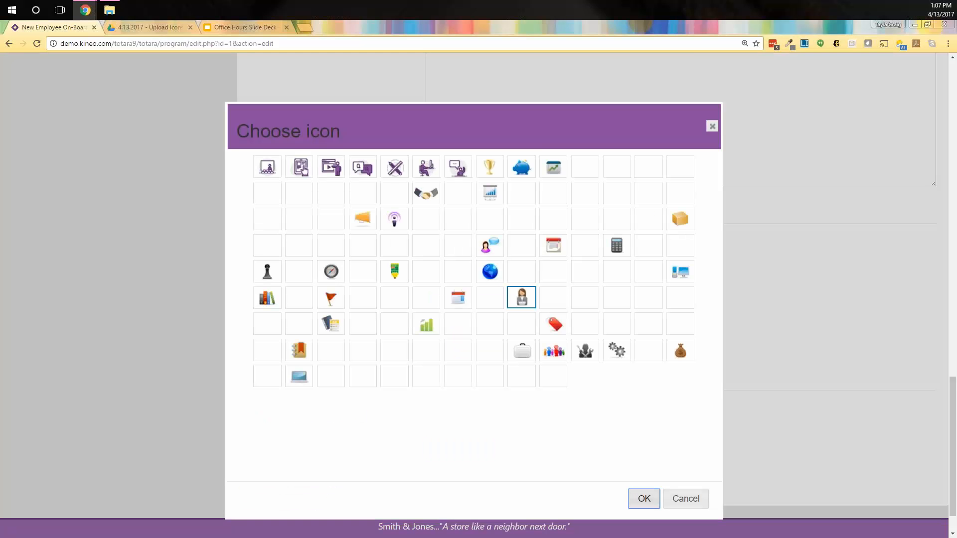
pyautogui.click(301, 167)
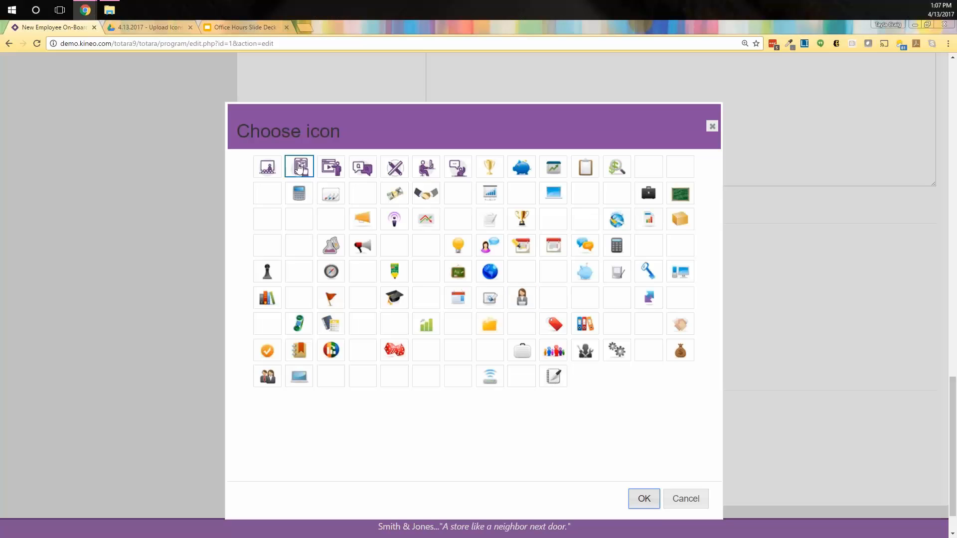
pyautogui.click(643, 499)
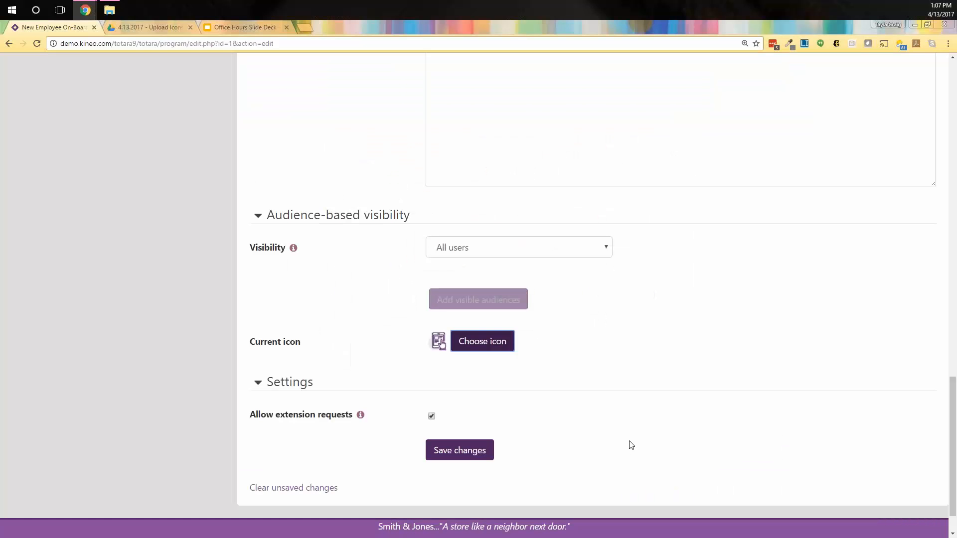
pyautogui.click(452, 451)
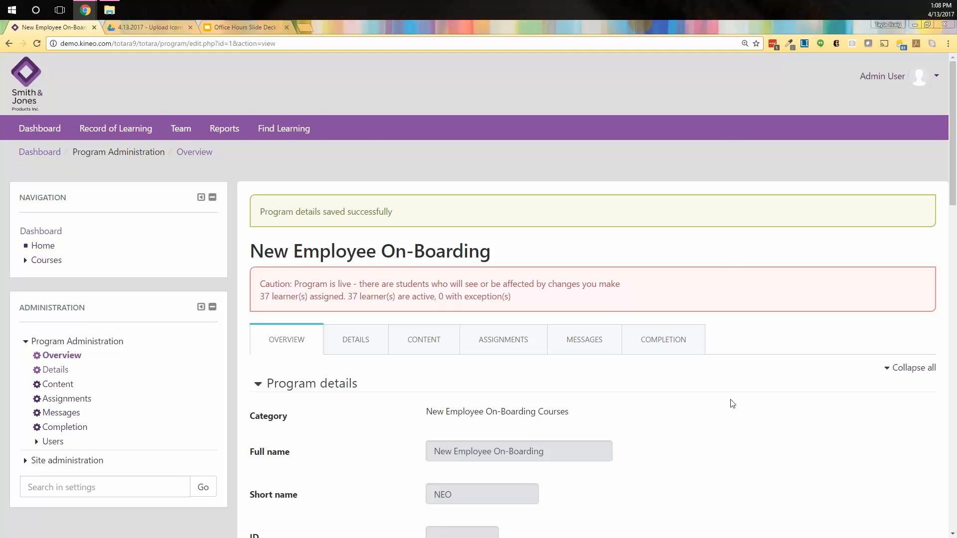
pyautogui.moveTo(274, 137)
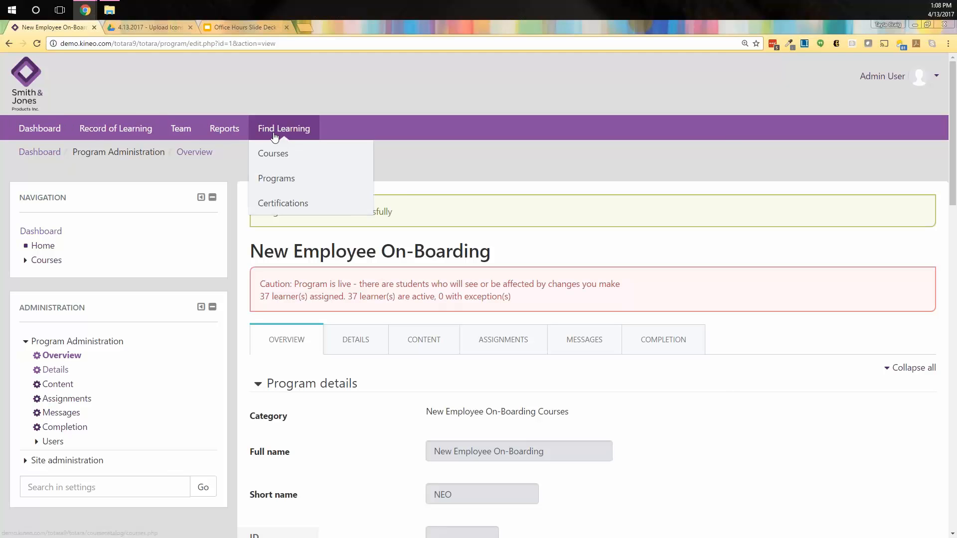
pyautogui.click(275, 159)
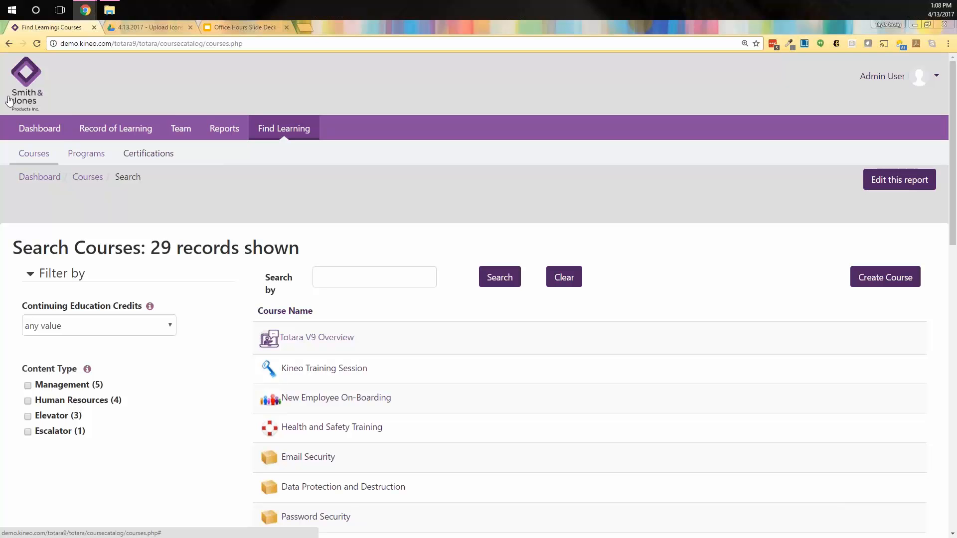
# Step: Open the list of user accounts from the dashboard's site administration and select the username part of the first user's email
pyautogui.click(49, 130)
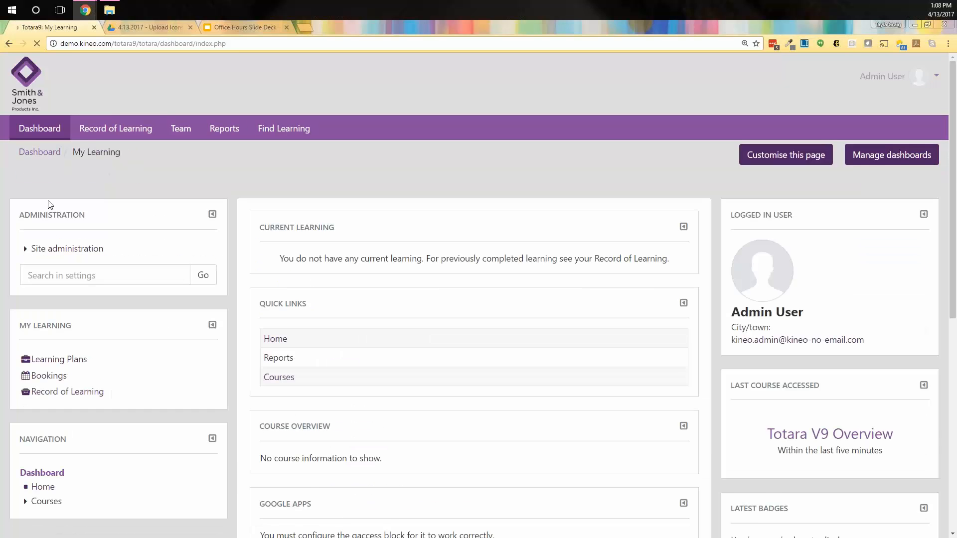
pyautogui.scroll(-6, 49, 205)
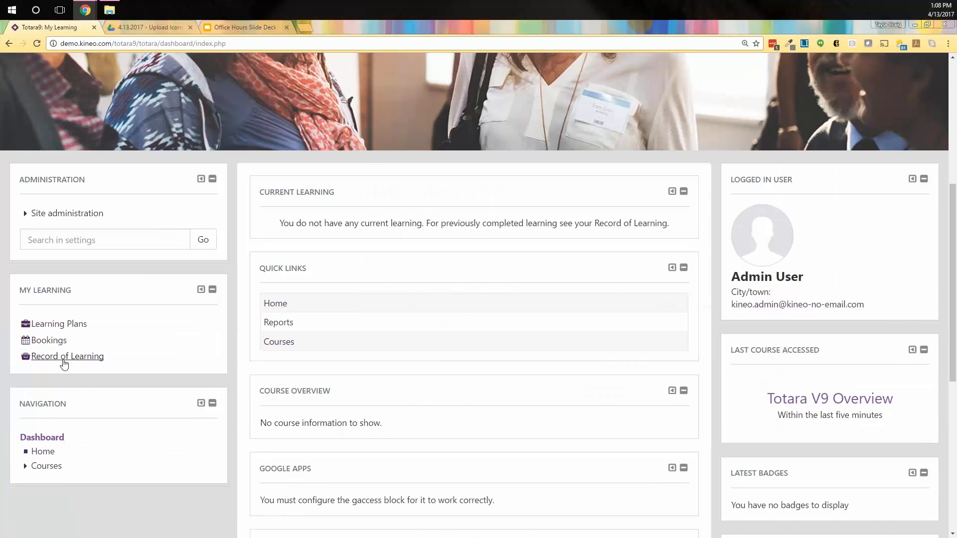
pyautogui.scroll(-3, 74, 319)
pyautogui.scroll(4, 758, 383)
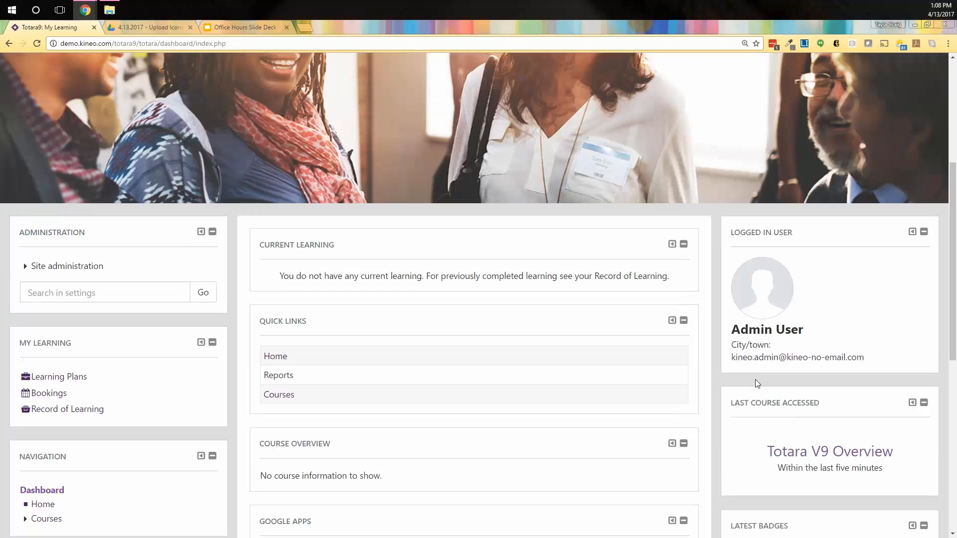
pyautogui.click(26, 267)
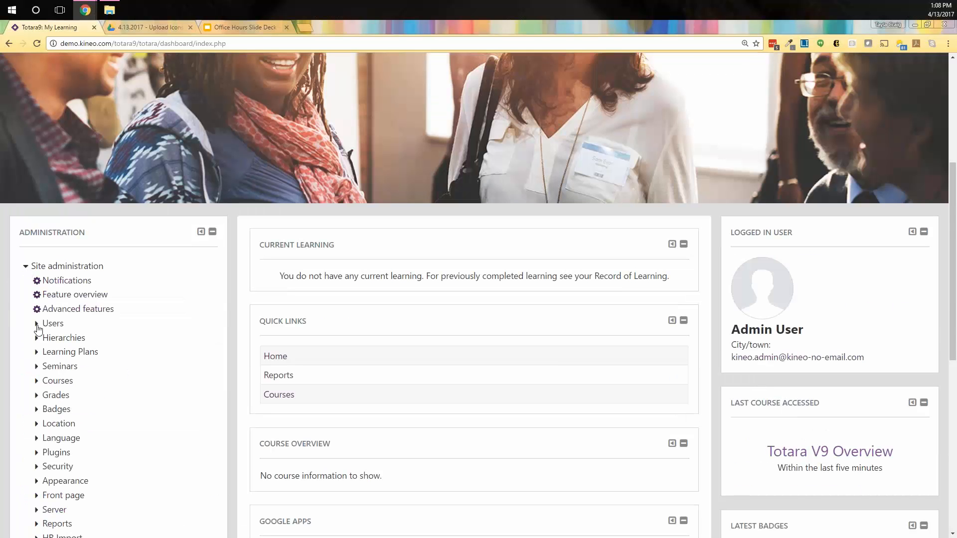
pyautogui.click(38, 326)
pyautogui.click(72, 339)
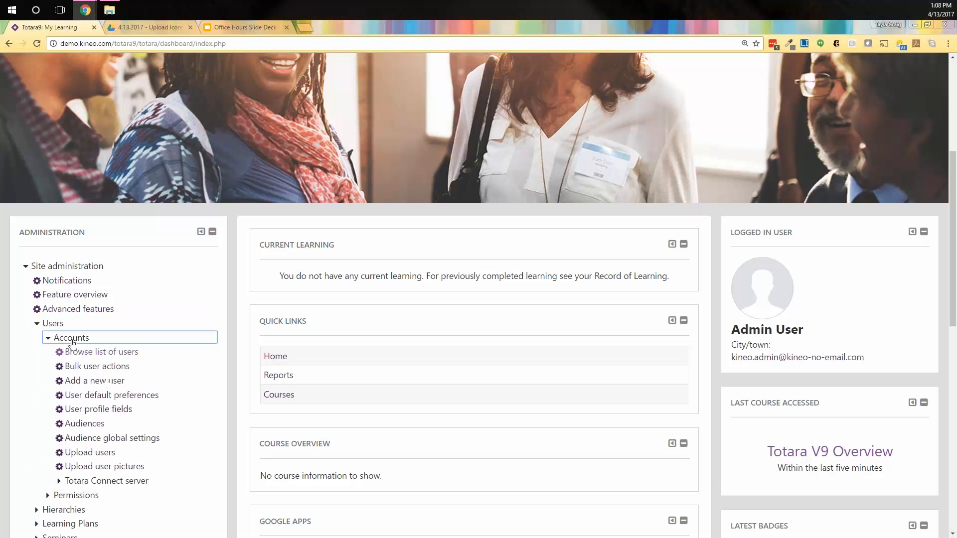
pyautogui.click(107, 354)
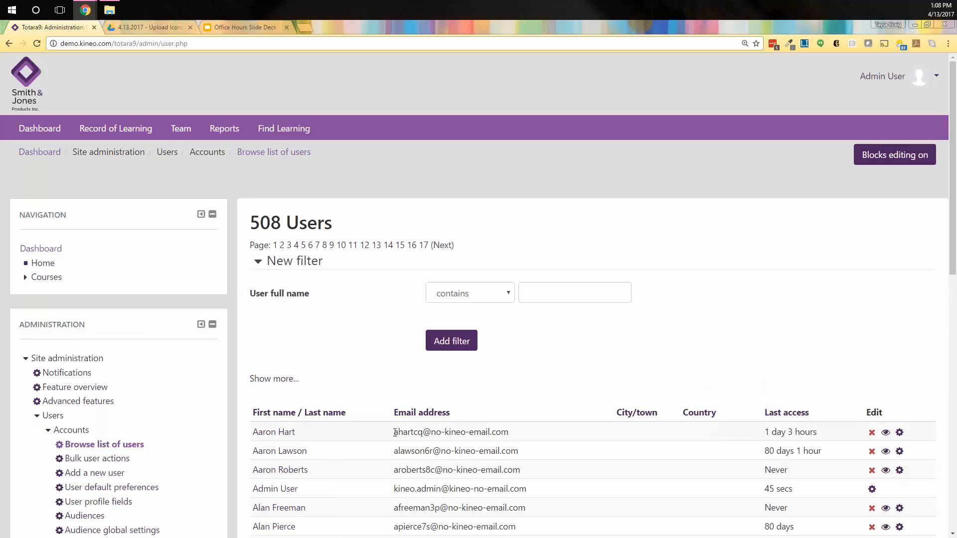
pyautogui.moveTo(395, 433); pyautogui.dragTo(427, 432)
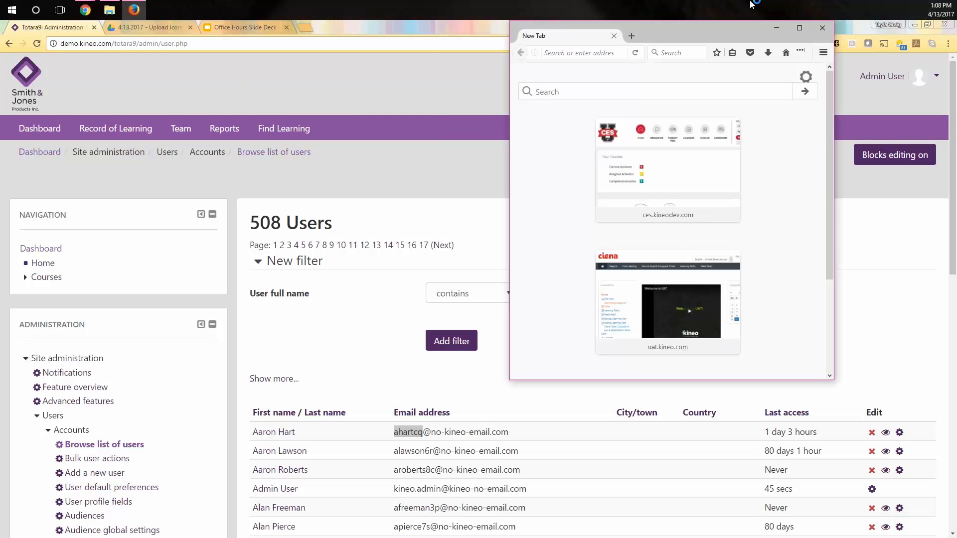
# Step: Copy the site address demo.kineo.com/totara9/ and open it in a maximized Firefox window
pyautogui.click(141, 43)
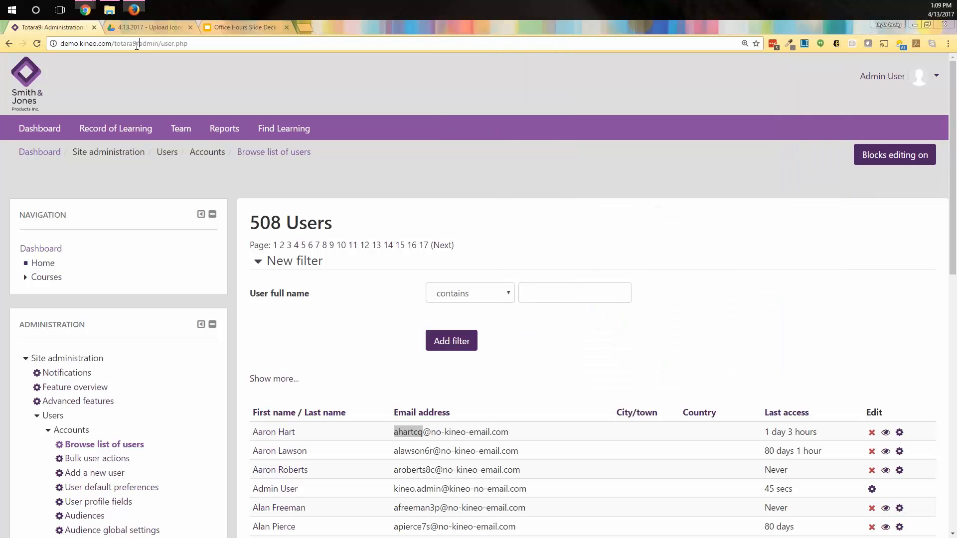
pyautogui.moveTo(139, 44); pyautogui.dragTo(60, 44)
pyautogui.hotkey('ctrl', 'c')
pyautogui.click(133, 10)
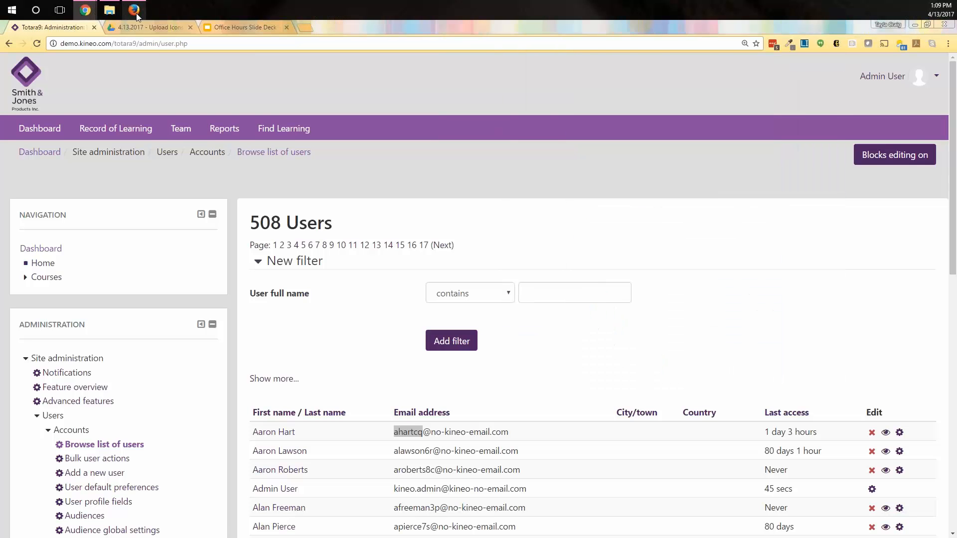
pyautogui.click(589, 52)
pyautogui.hotkey('ctrl', 'v')
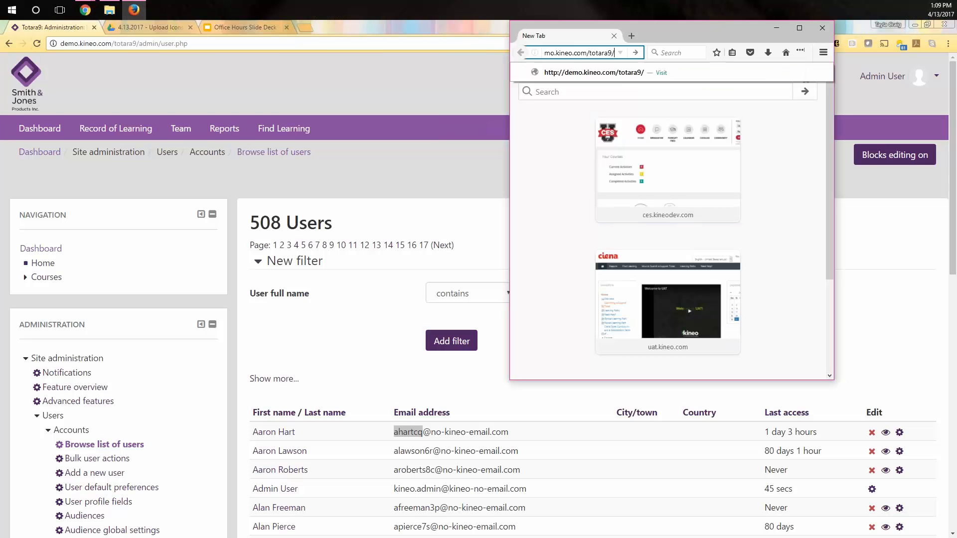
pyautogui.press('Return')
pyautogui.click(799, 28)
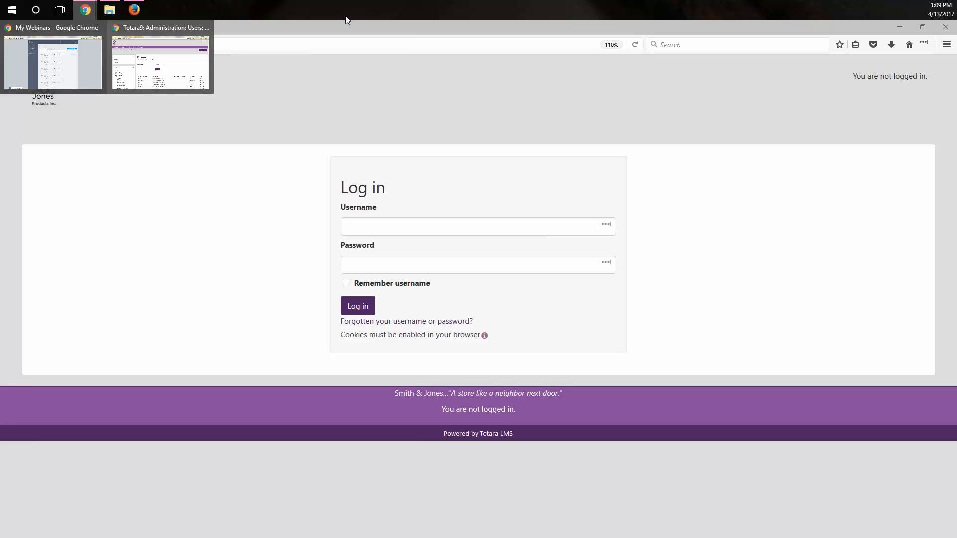
# Step: Switch to the admin's user list in Chrome and copy the username part of the first user's email address
pyautogui.hotkey('alt', 'Tab')
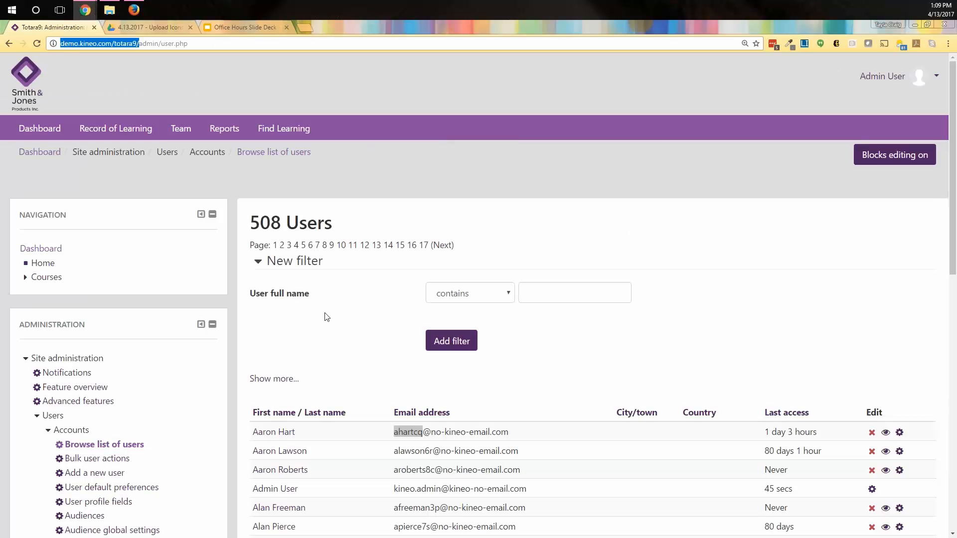
pyautogui.doubleClick(415, 432)
pyautogui.moveTo(394, 432); pyautogui.dragTo(425, 433)
pyautogui.hotkey('ctrl', 'c')
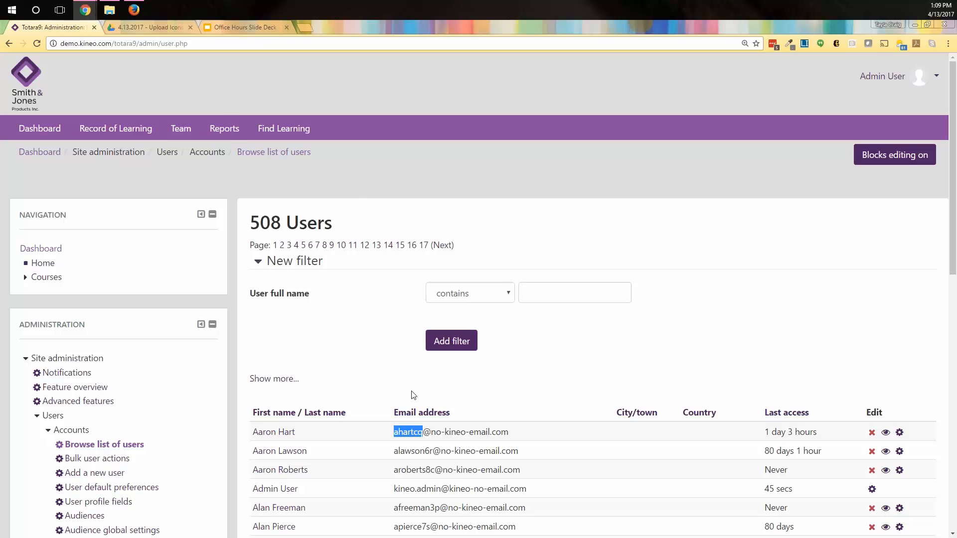
# Step: Switch back to the Firefox login page, paste the copied username, enter the account password, and log in as the learner
pyautogui.hotkey('alt', 'Tab')
pyautogui.click(363, 225)
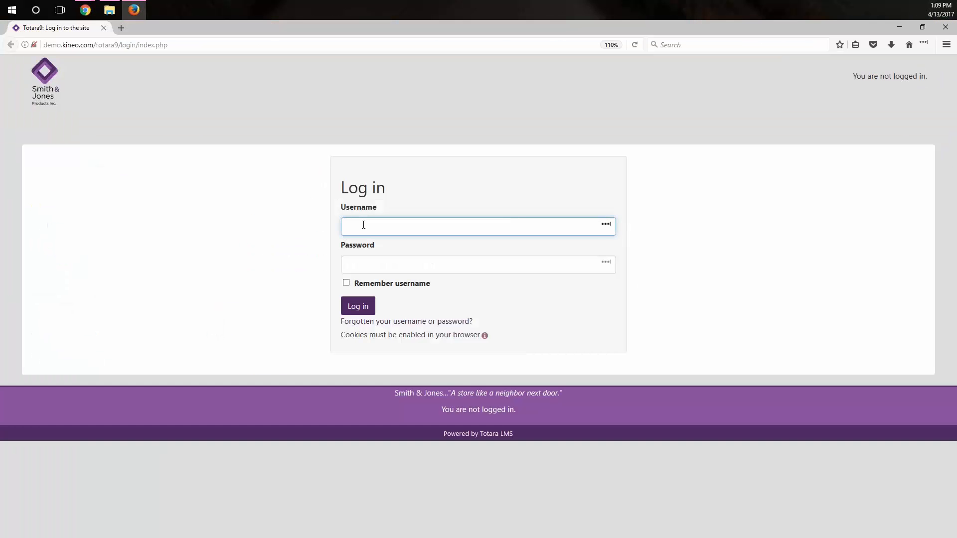
pyautogui.hotkey('ctrl', 'v')
pyautogui.click(372, 269)
pyautogui.write('••••••••')
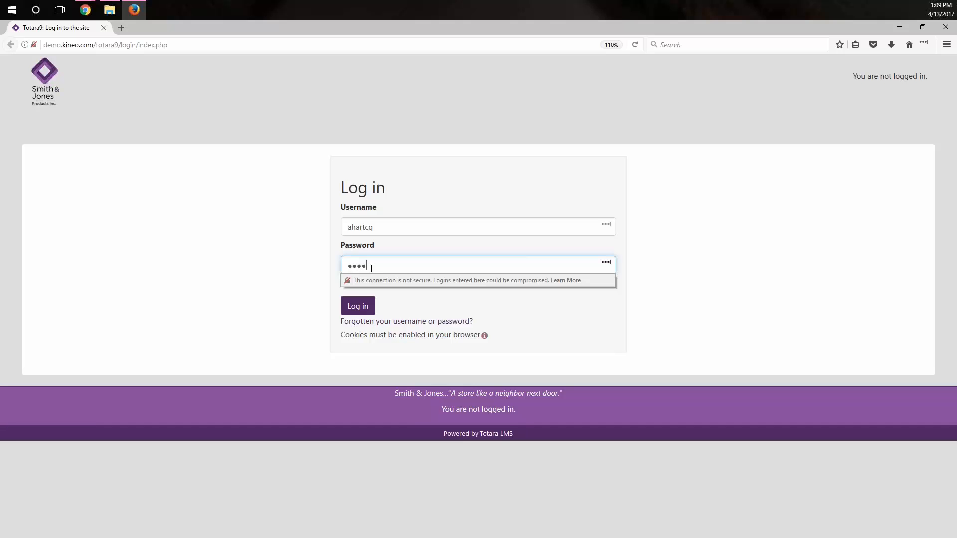
pyautogui.write('•')
pyautogui.press('Return')
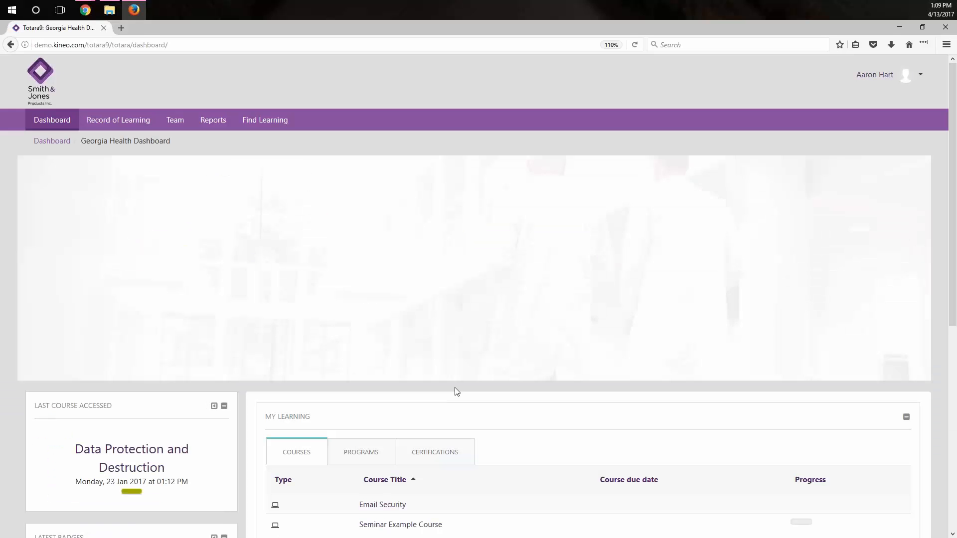
# Step: Open the Totara V9 Overview course from the learner's course catalog and highlight its course summary text
pyautogui.scroll(-2, 519, 366)
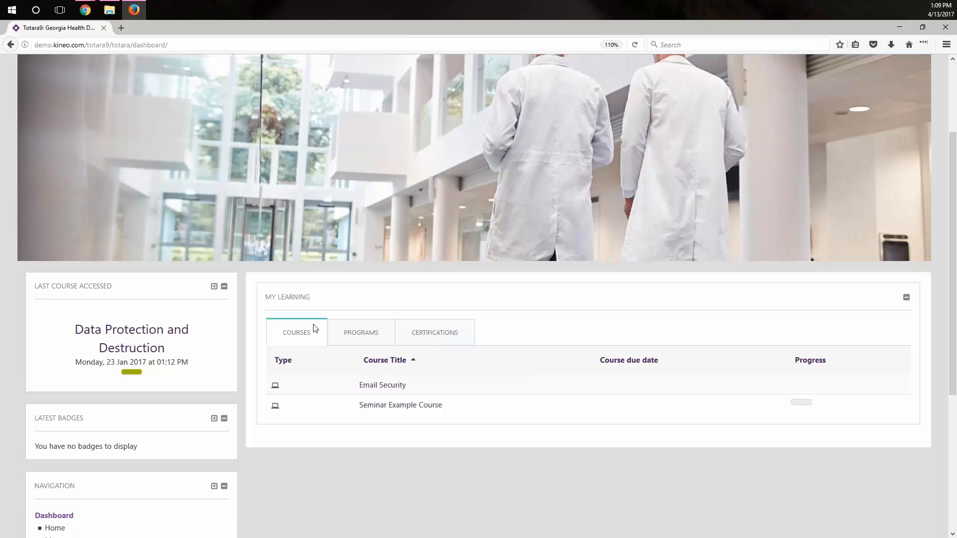
pyautogui.scroll(2, 314, 328)
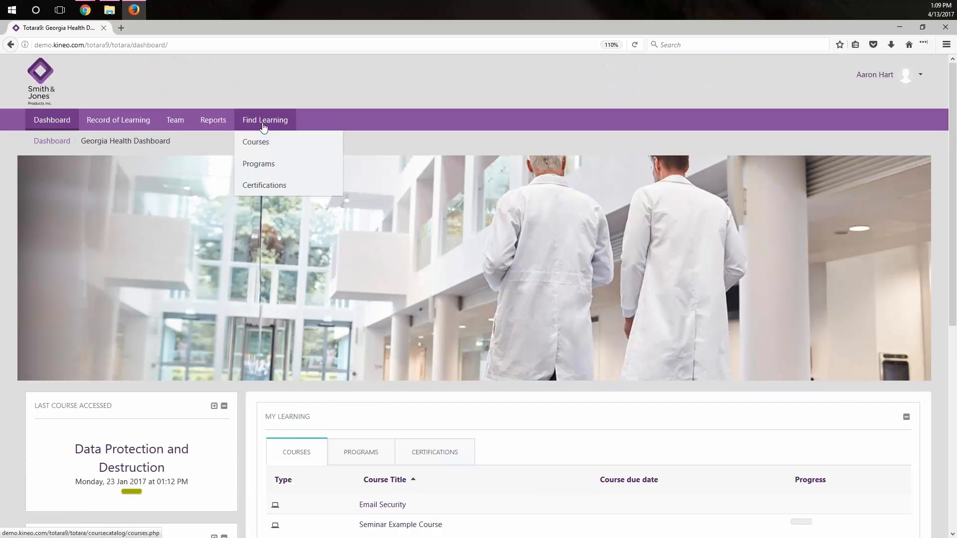
pyautogui.click(264, 126)
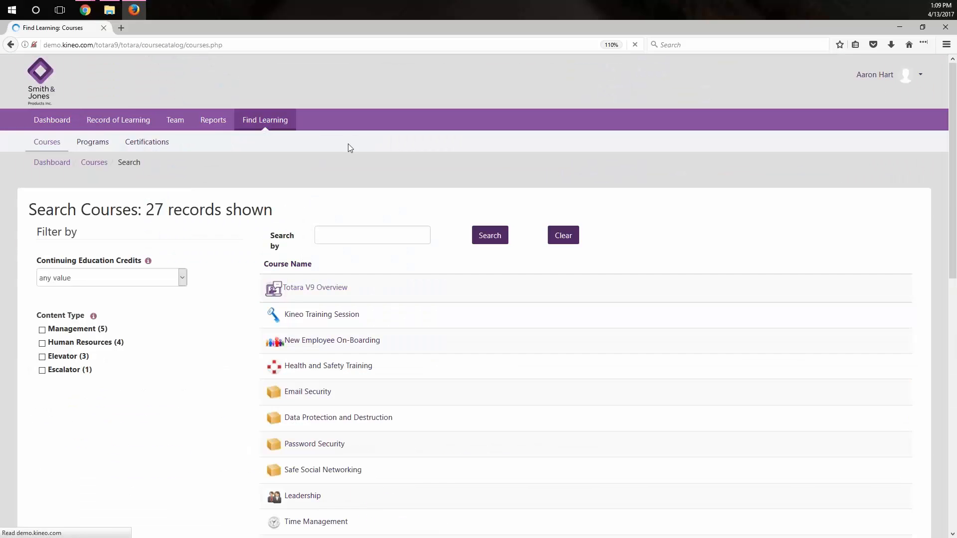
pyautogui.click(315, 290)
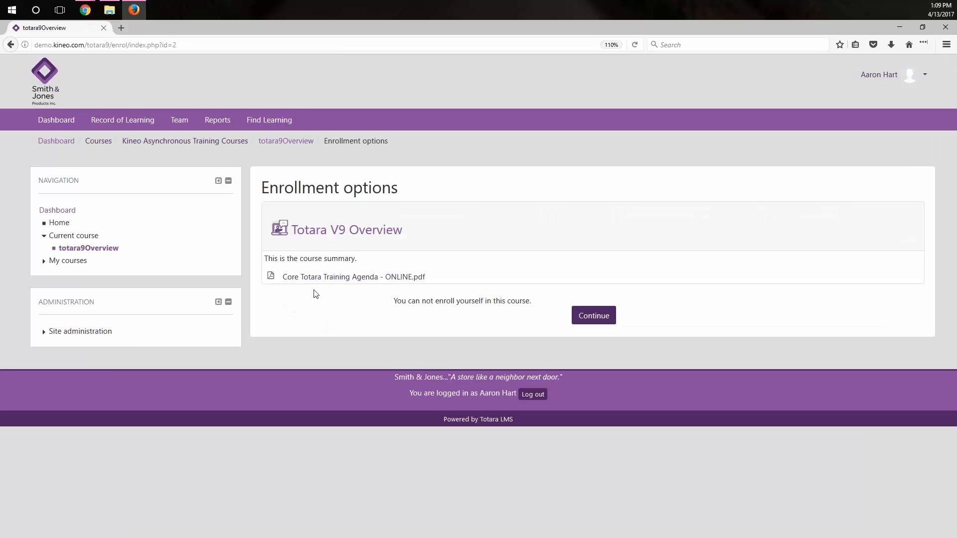
pyautogui.moveTo(301, 260); pyautogui.dragTo(254, 261)
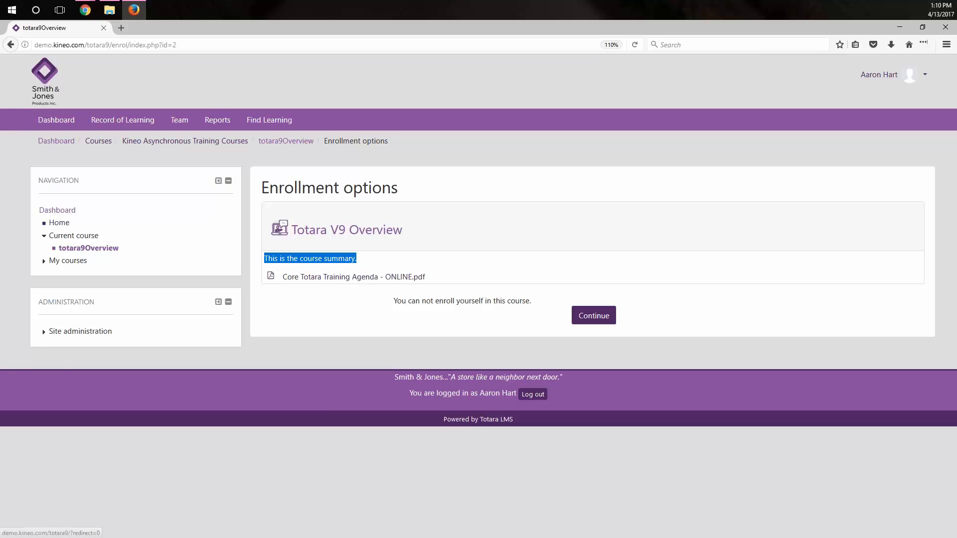
pyautogui.moveTo(381, 260); pyautogui.dragTo(257, 258)
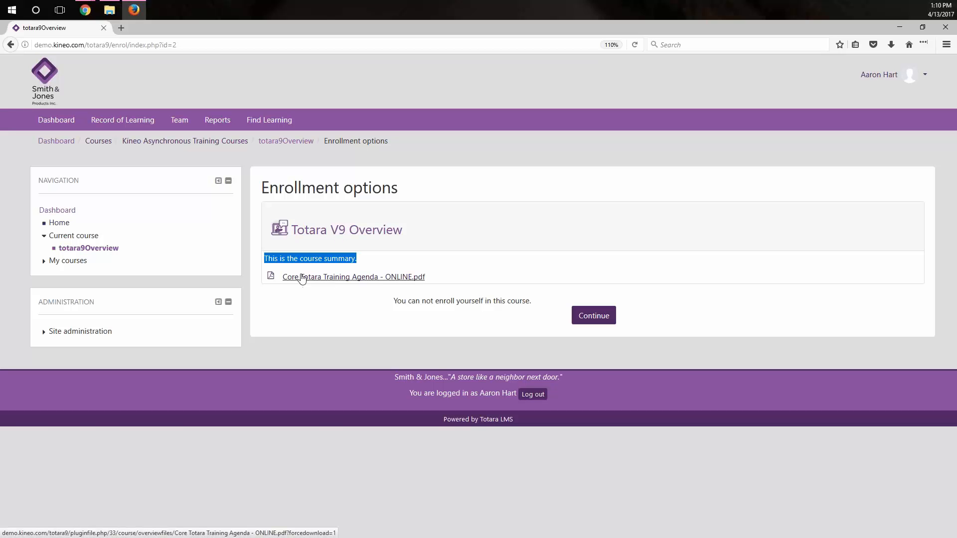
# Step: Return to the admin session in Chrome and open the Totara V9 Overview course's settings for editing from the course catalog
pyautogui.click(87, 13)
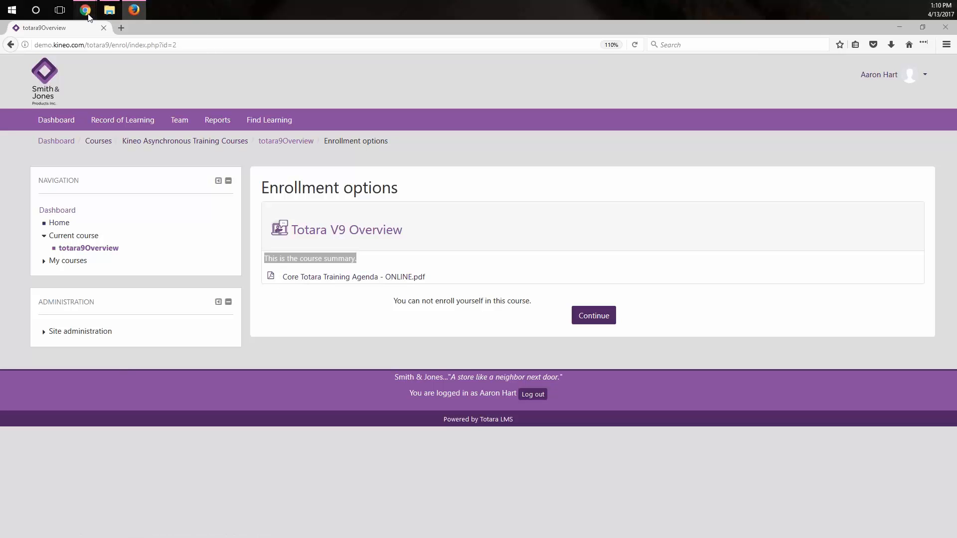
pyautogui.click(151, 48)
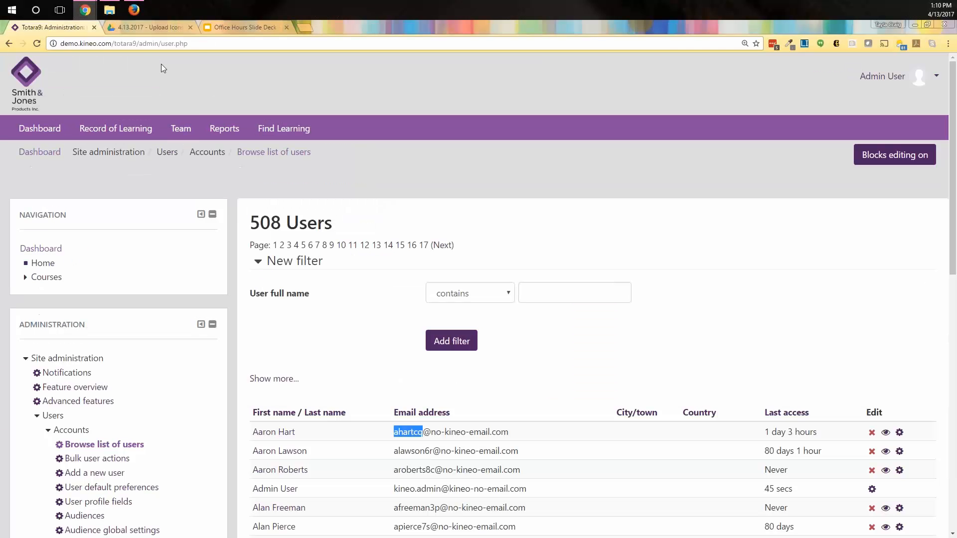
pyautogui.moveTo(282, 132)
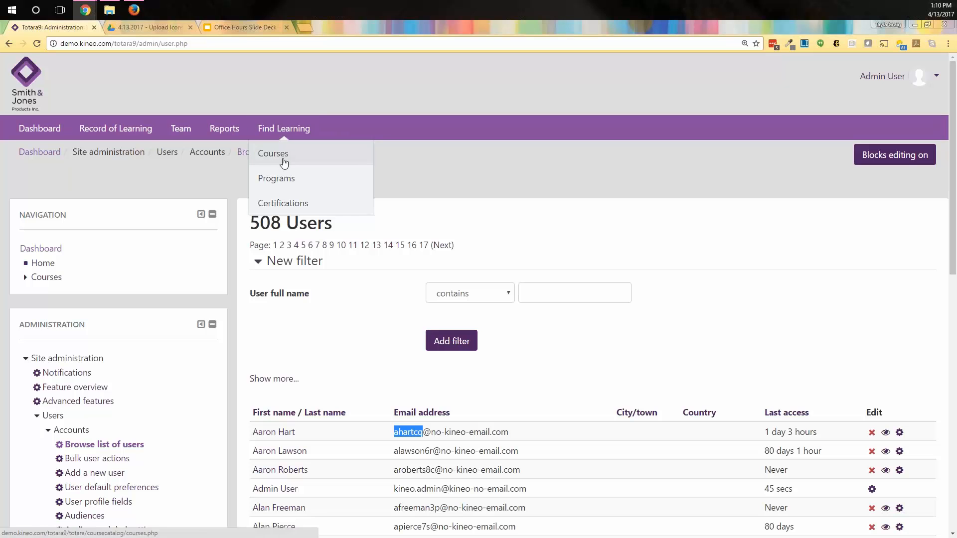
pyautogui.click(280, 155)
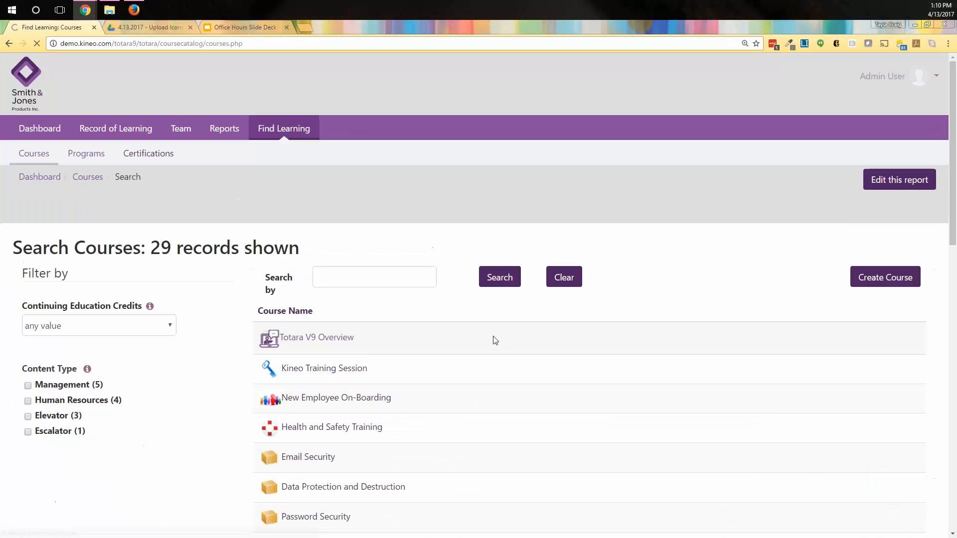
pyautogui.click(329, 343)
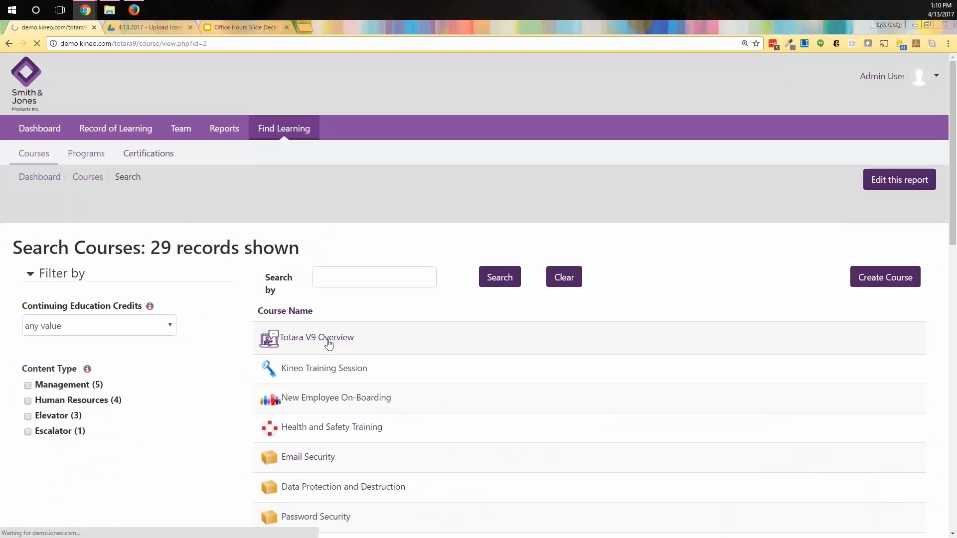
pyautogui.scroll(-4, 219, 299)
pyautogui.scroll(-5, 219, 354)
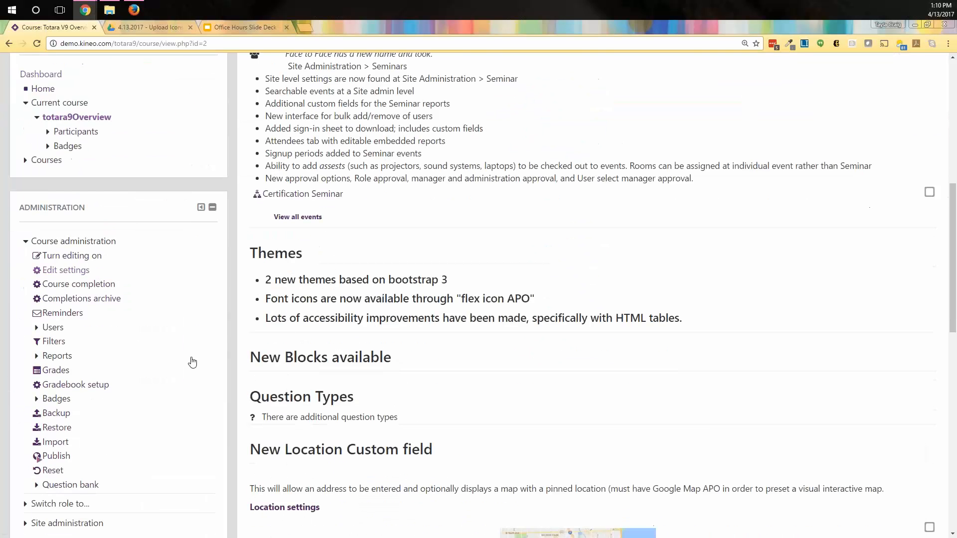
pyautogui.click(74, 221)
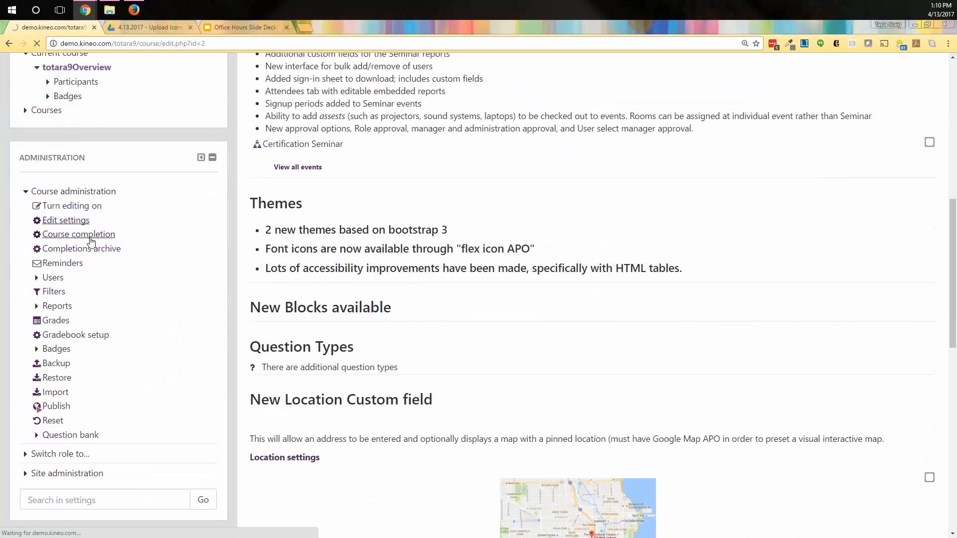
# Step: Go to the course's Description settings and select all the text in the course summary
pyautogui.scroll(-6, 419, 318)
pyautogui.scroll(-3, 418, 320)
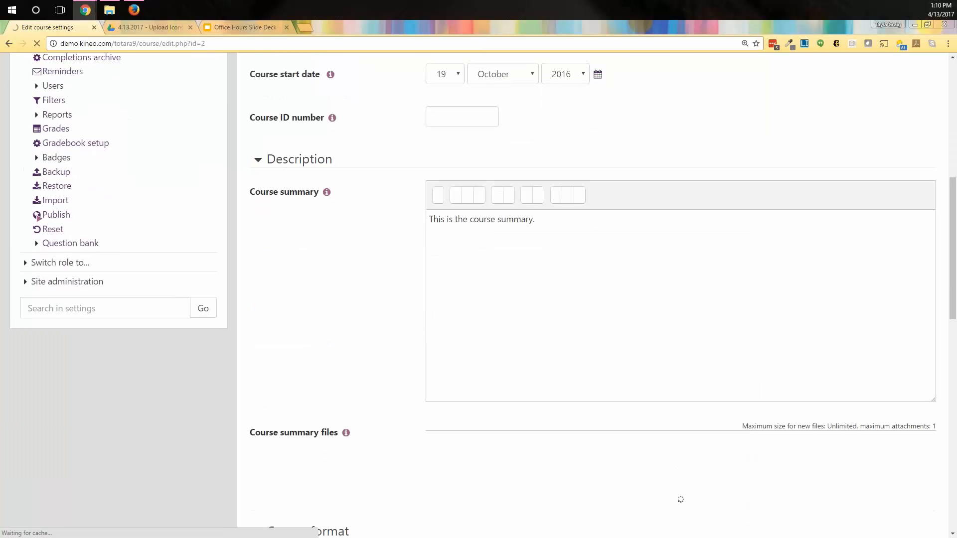
pyautogui.click(598, 235)
pyautogui.hotkey('ctrl', 'a')
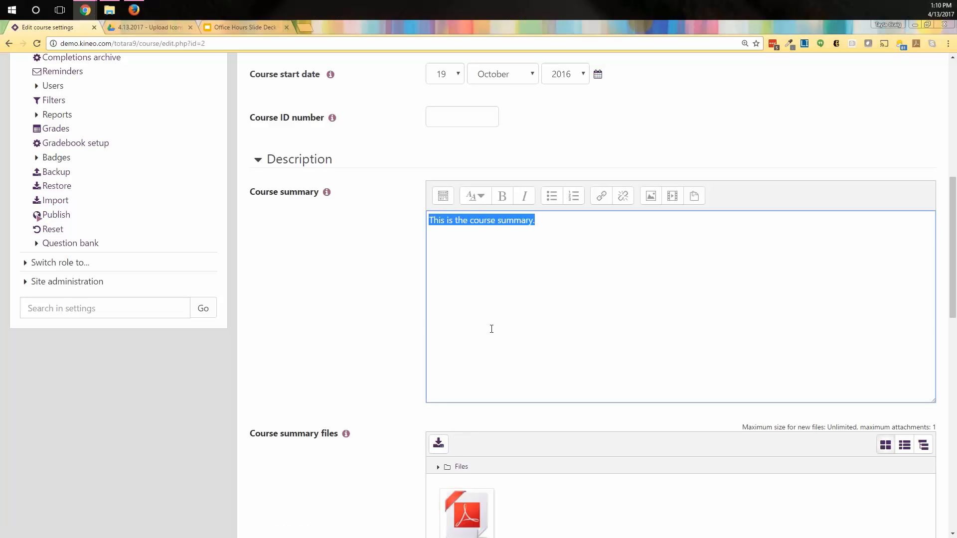
pyautogui.scroll(-2, 496, 330)
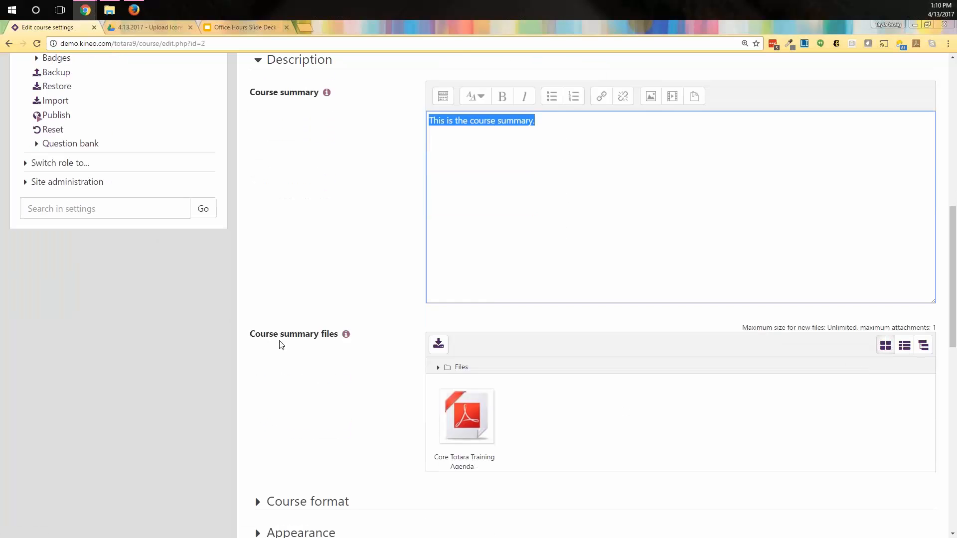
# Step: Copy the "Course summary files" label and search the site administration settings for it
pyautogui.moveTo(251, 334); pyautogui.dragTo(344, 335)
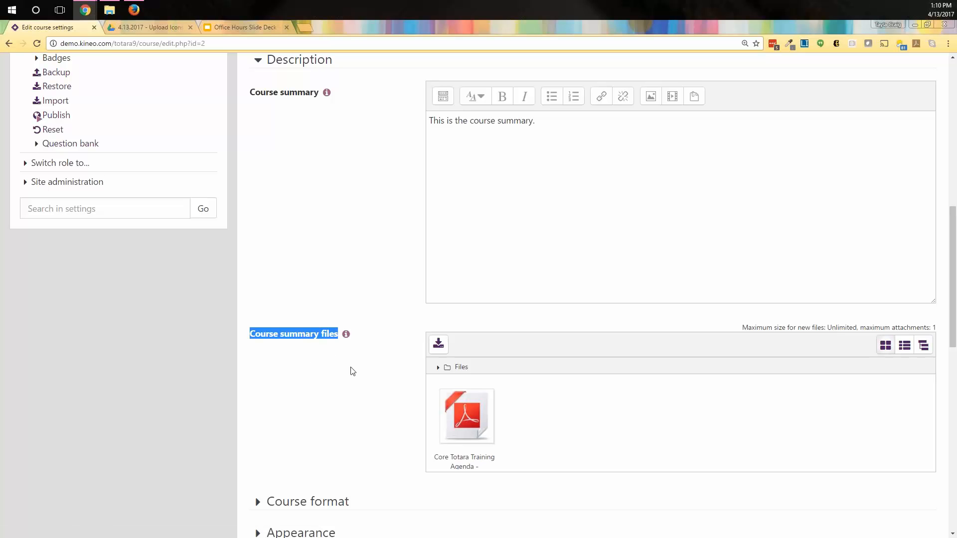
pyautogui.rightClick(299, 335)
pyautogui.click(328, 345)
pyautogui.click(62, 209)
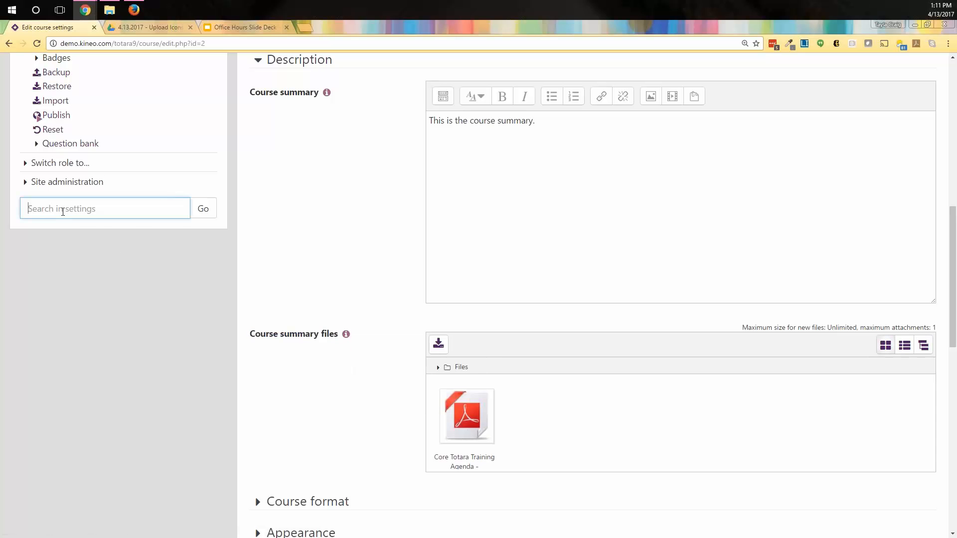
pyautogui.rightClick(58, 214)
pyautogui.click(87, 270)
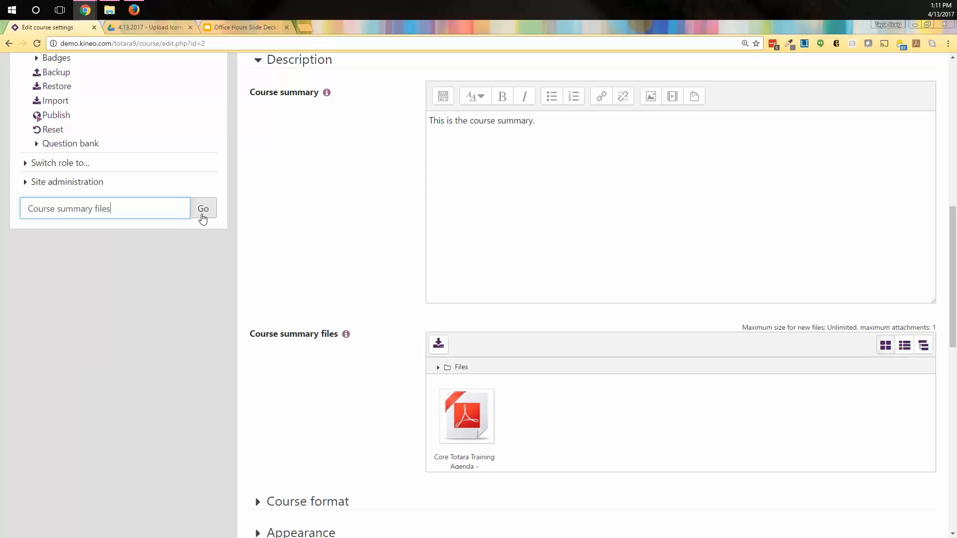
pyautogui.click(202, 214)
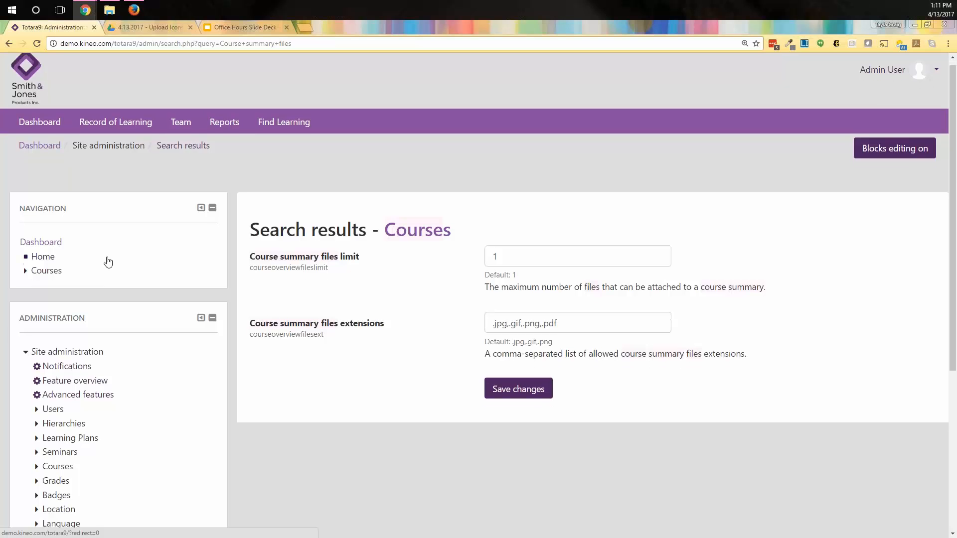
# Step: Examine the course summary files limit and the allowed file extensions, highlighting pdf in the extensions list
pyautogui.scroll(-4, 108, 262)
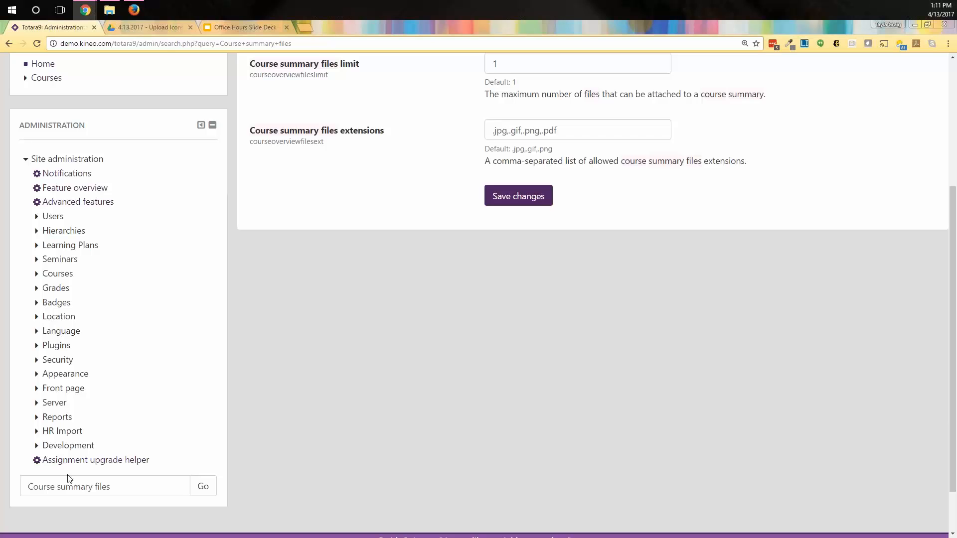
pyautogui.scroll(4, 476, 402)
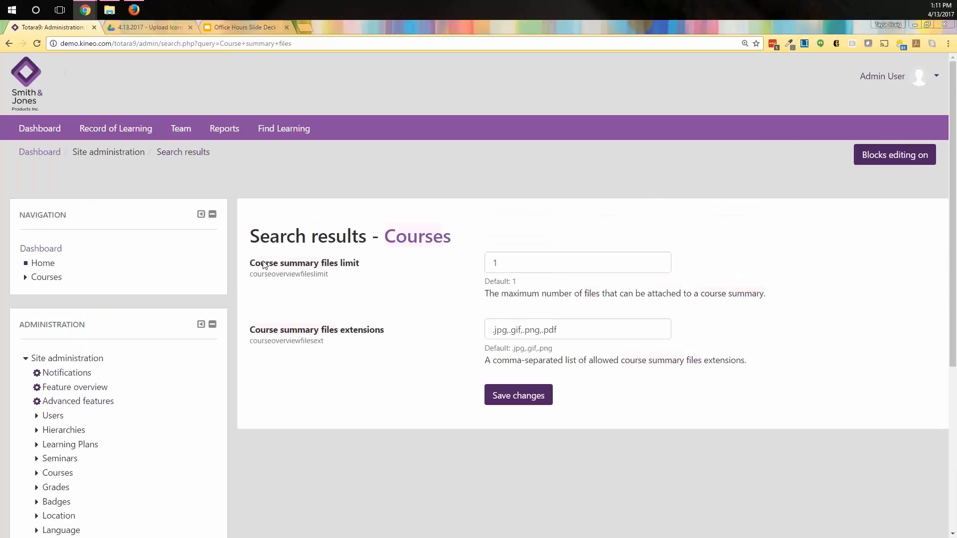
pyautogui.click(534, 265)
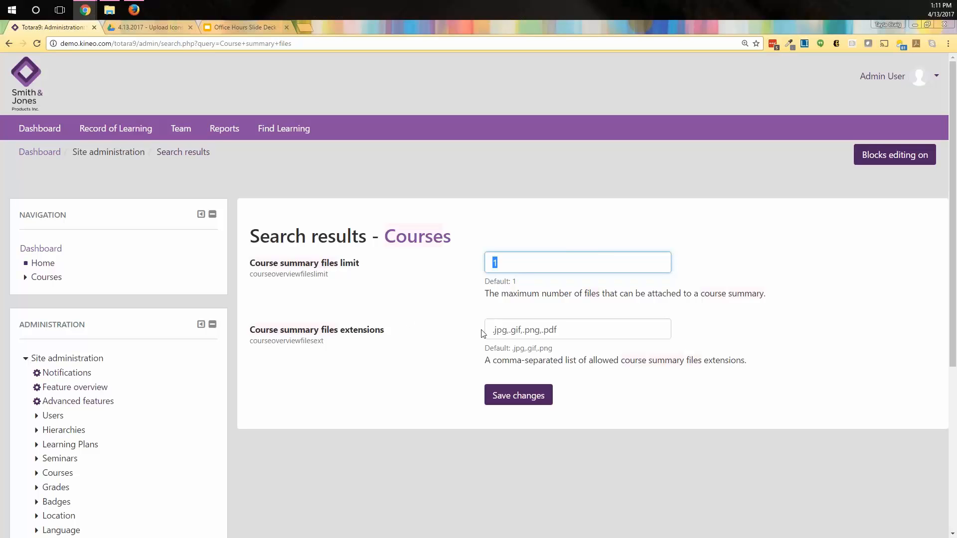
pyautogui.click(519, 330)
pyautogui.moveTo(560, 334); pyautogui.dragTo(543, 334)
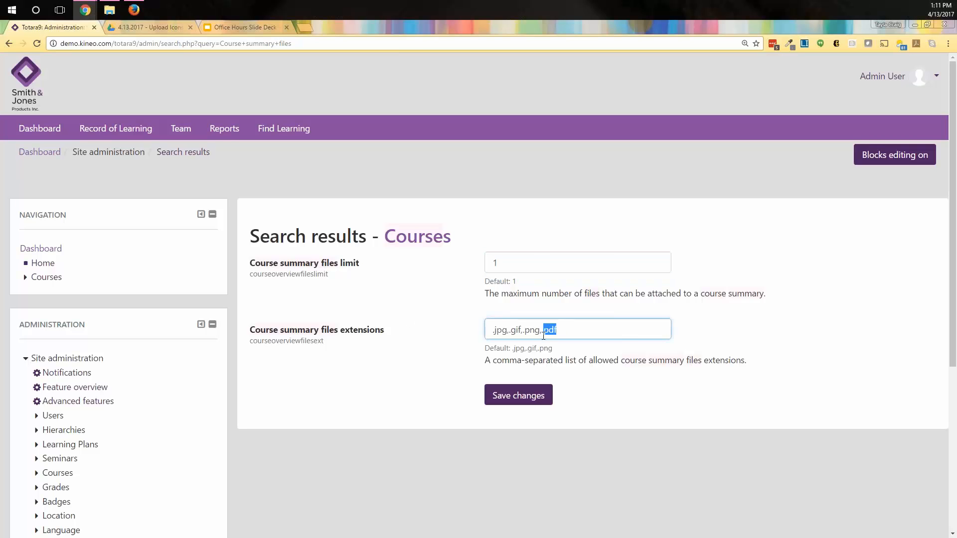
pyautogui.click(543, 334)
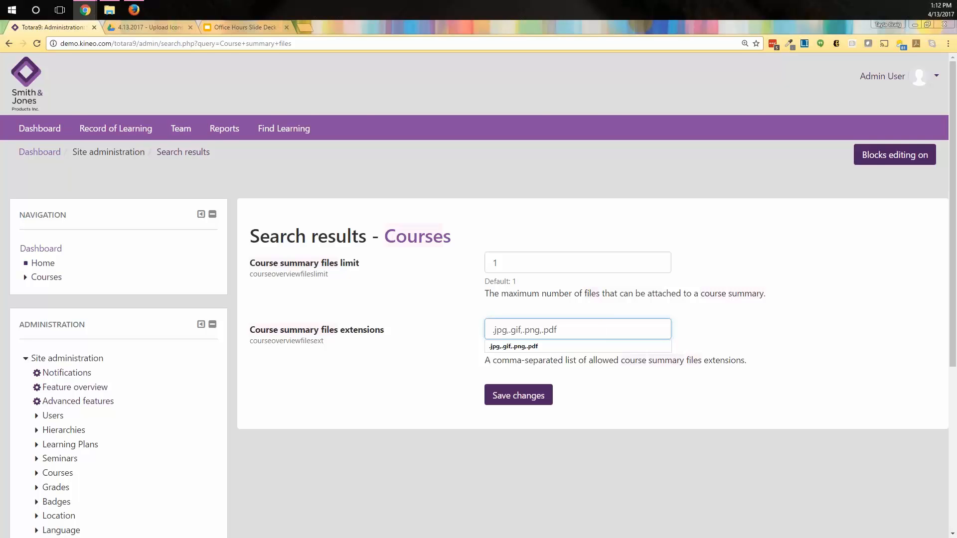
# Step: Switch to the Office Hours Slide Deck and present its closing "Thank You" slide in full screen
pyautogui.click(232, 28)
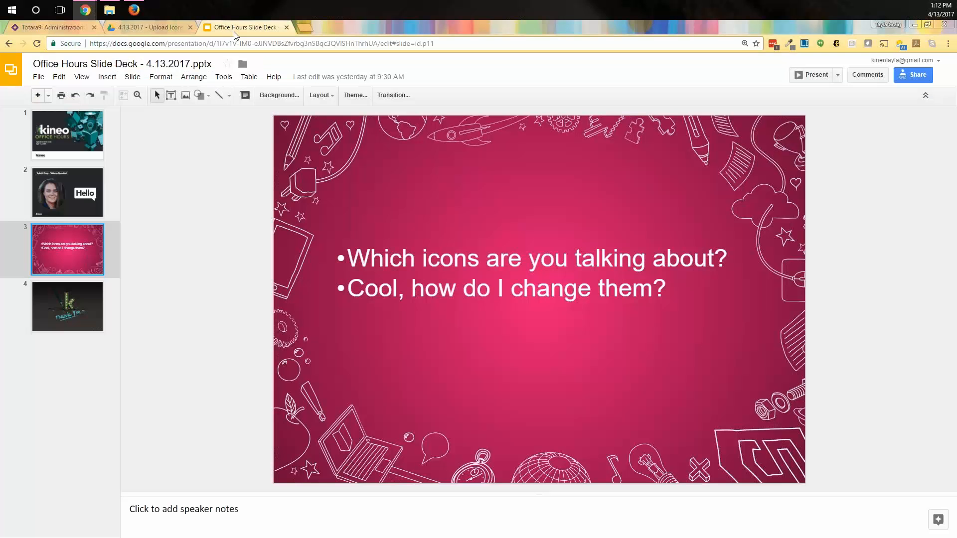
pyautogui.click(68, 314)
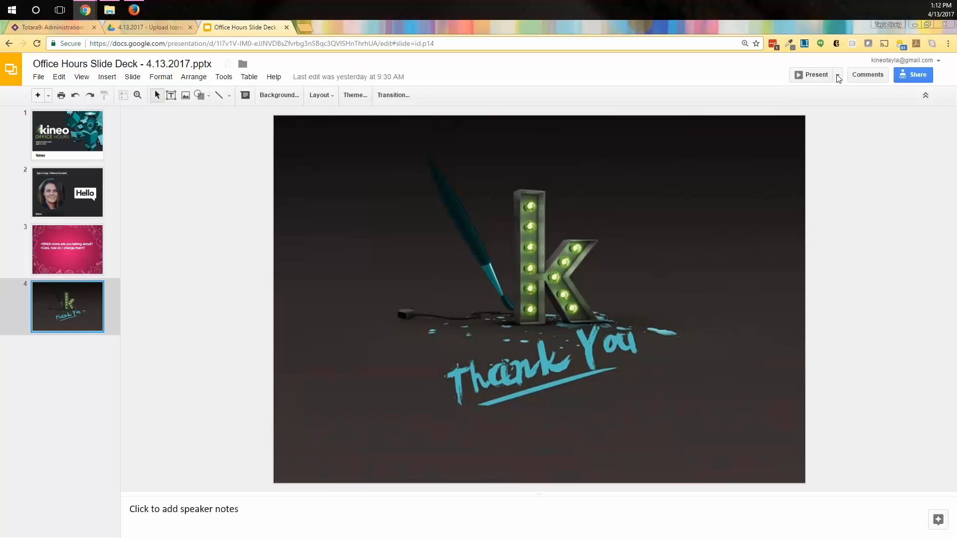
pyautogui.click(811, 77)
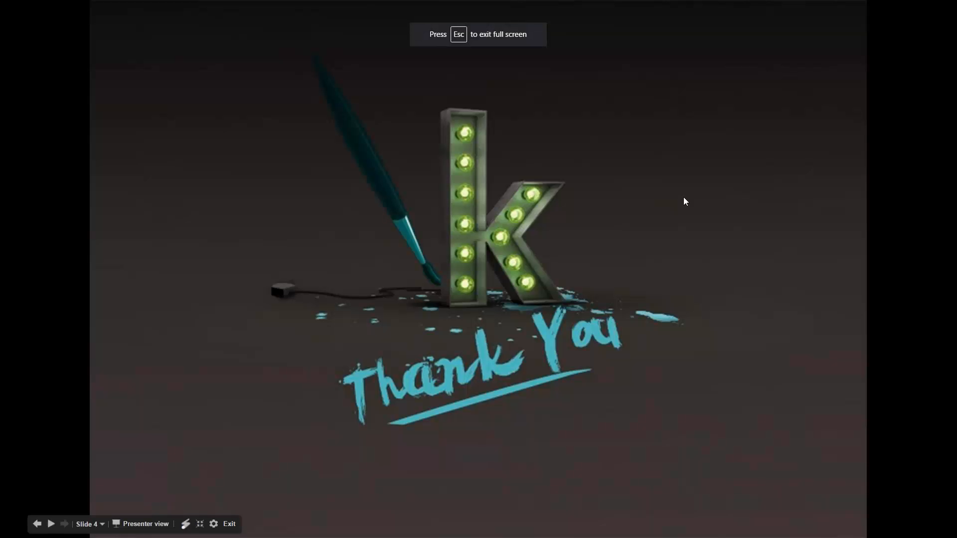